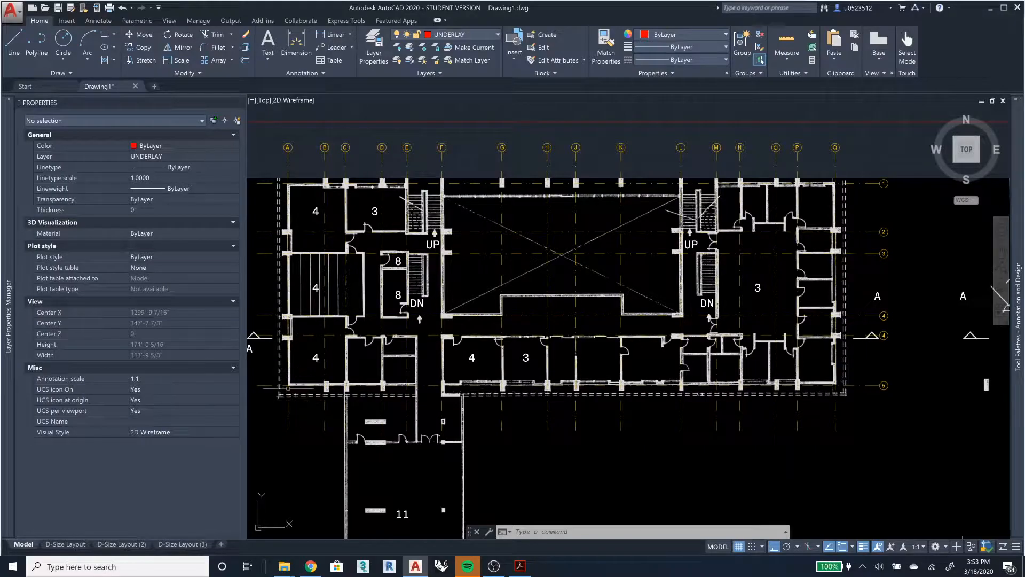
Rotate the PDF underlay by reference about the plan's lower-left corner, with Ortho off, aligning its lower-right wall corner with gridline 5.
right_click(206, 393)
key("Escape")
left_click(255, 123)
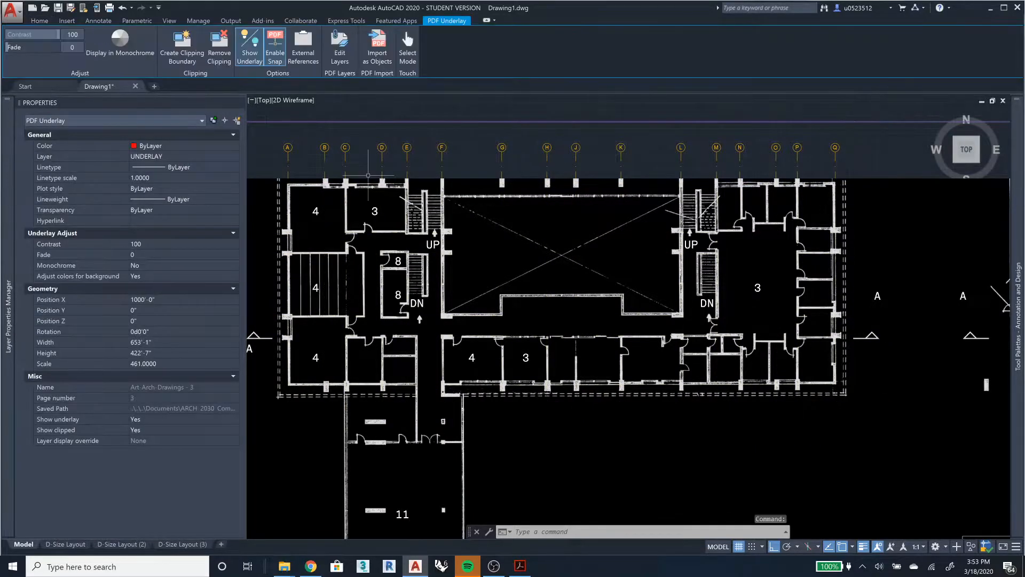
left_click(40, 20)
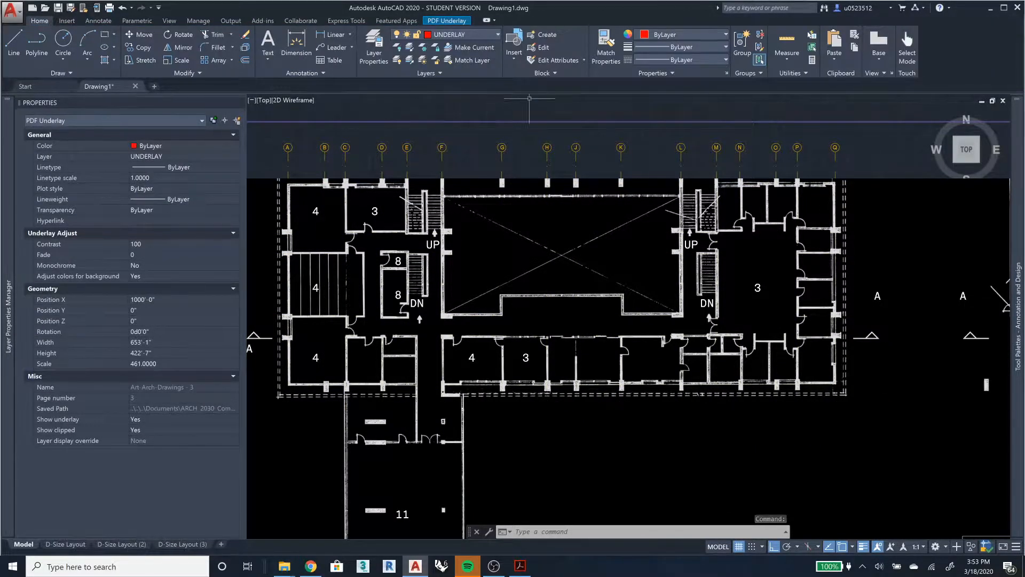
left_click(174, 39)
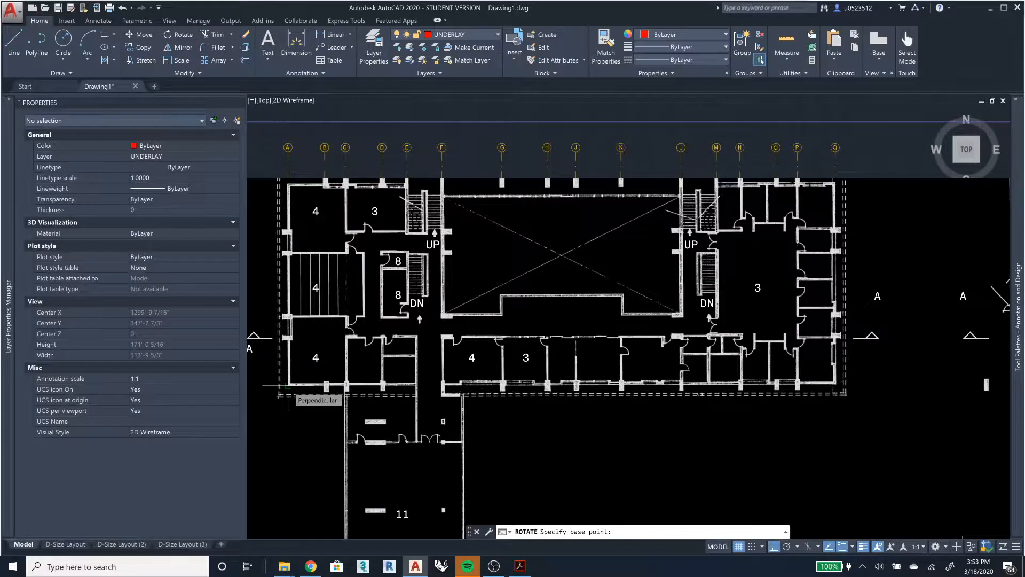
left_click(278, 395)
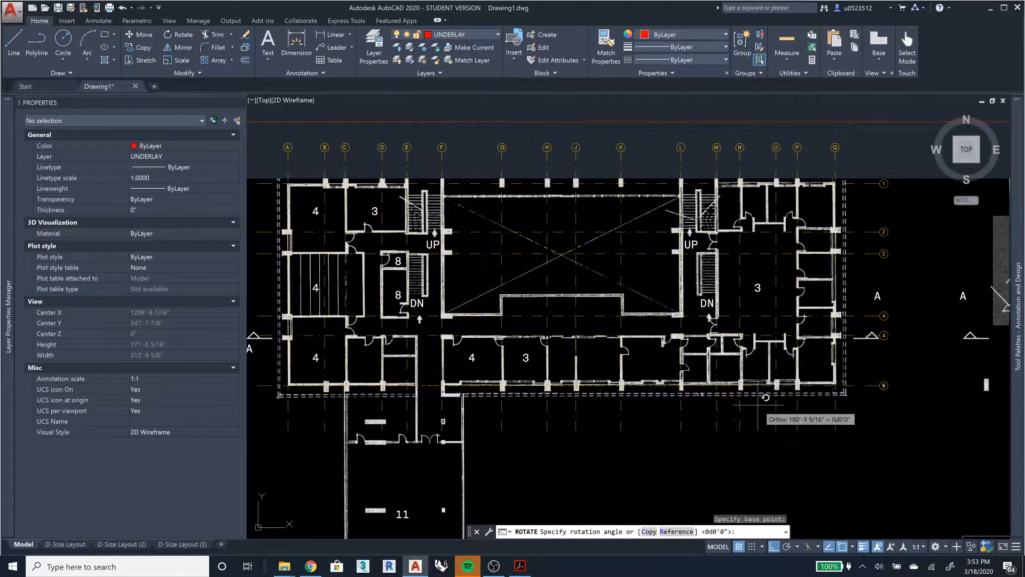
type("r")
key("Return")
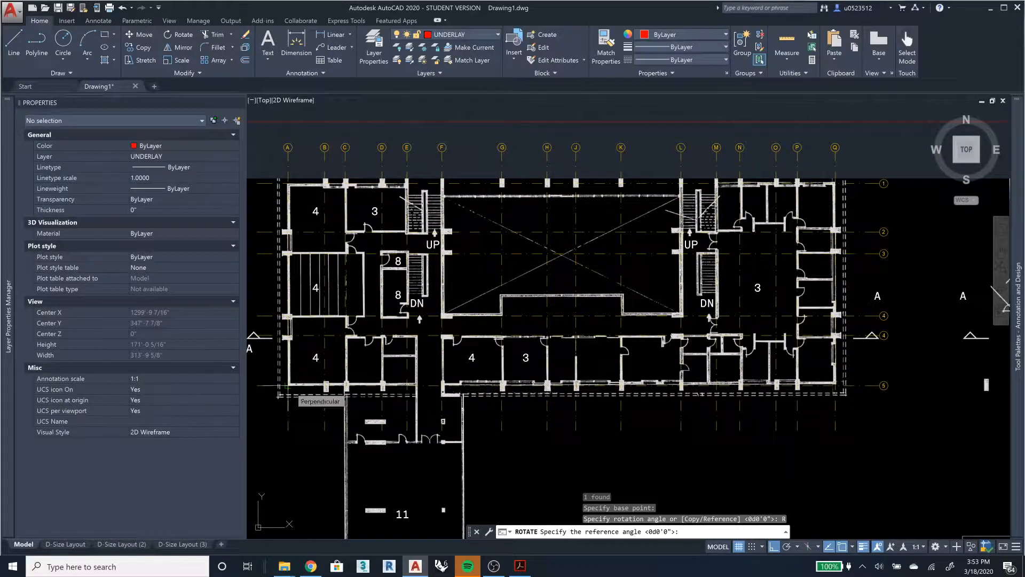
left_click(279, 396)
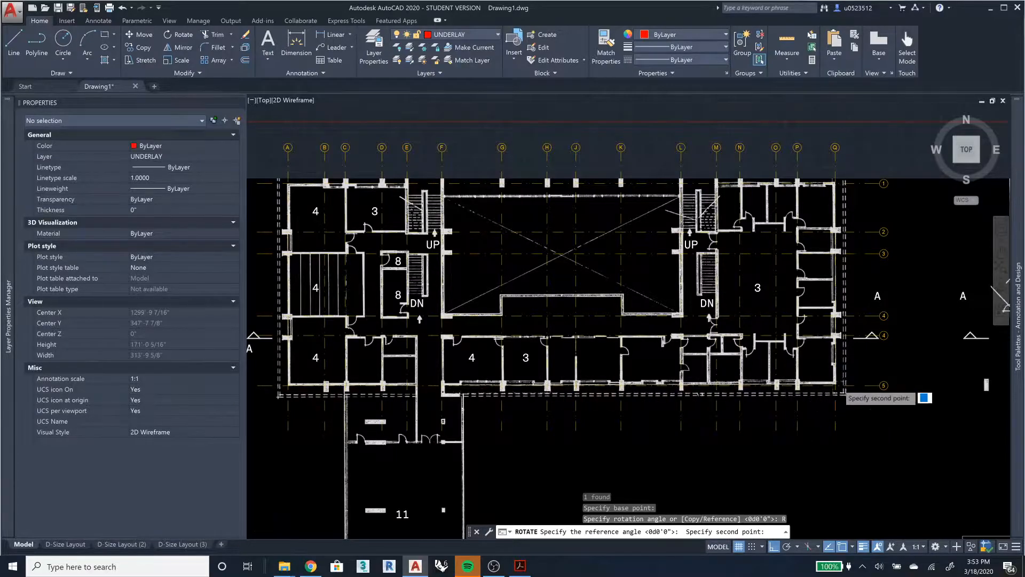
scroll(839, 395, "up", 2)
scroll(839, 396, "up", 3)
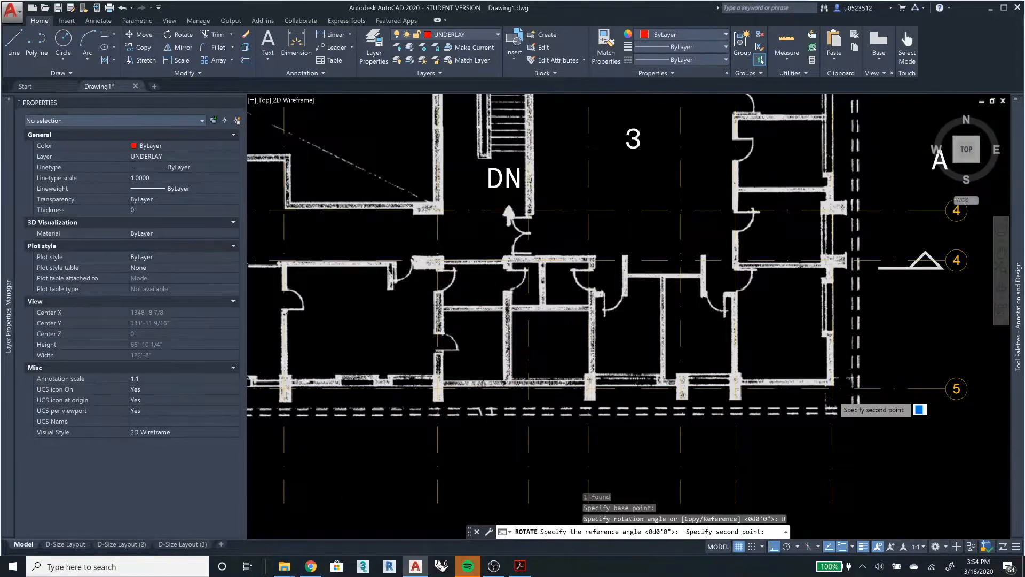
scroll(840, 398, "up", 2)
scroll(836, 402, "up", 4)
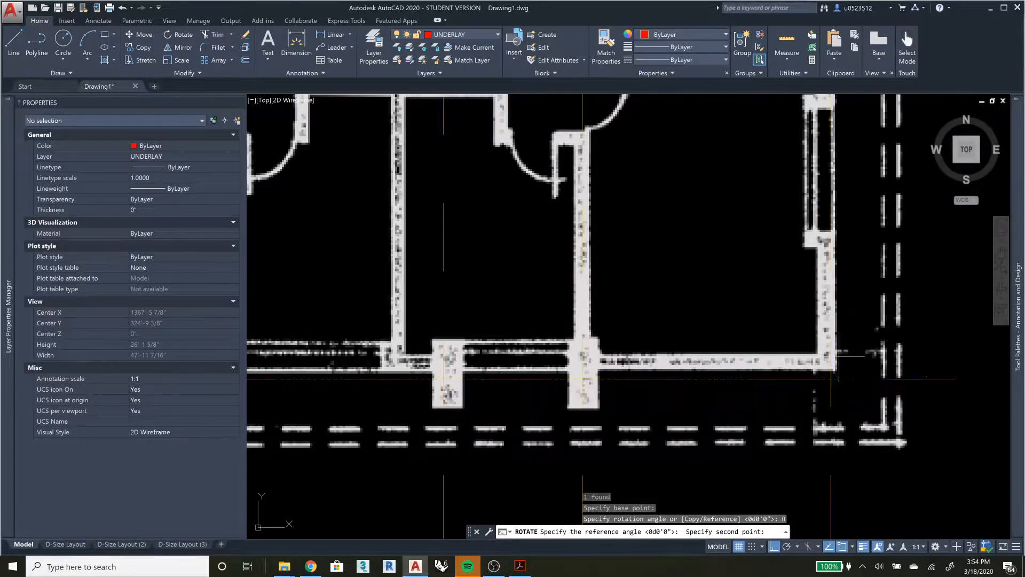
key("F8")
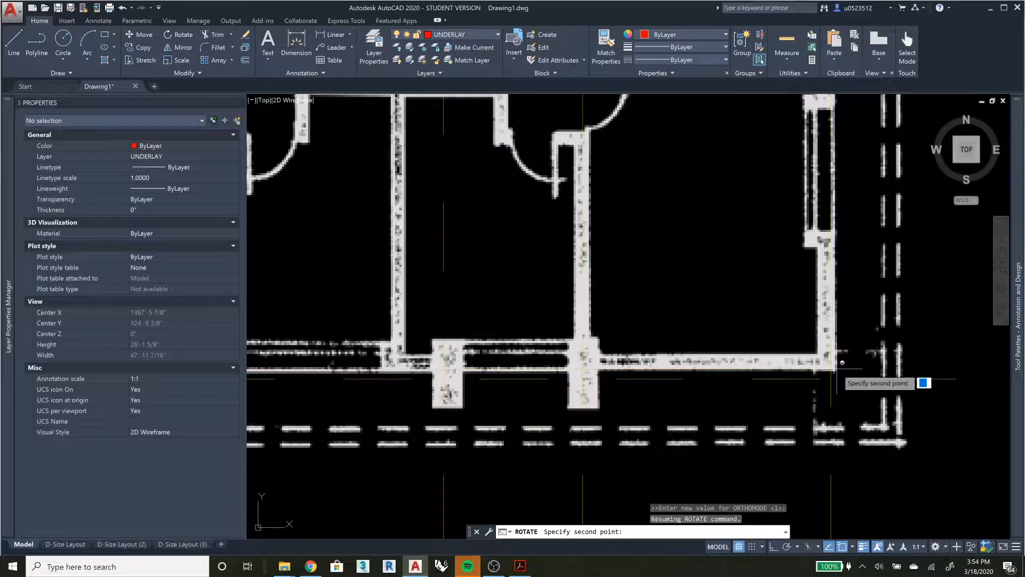
left_click(842, 362)
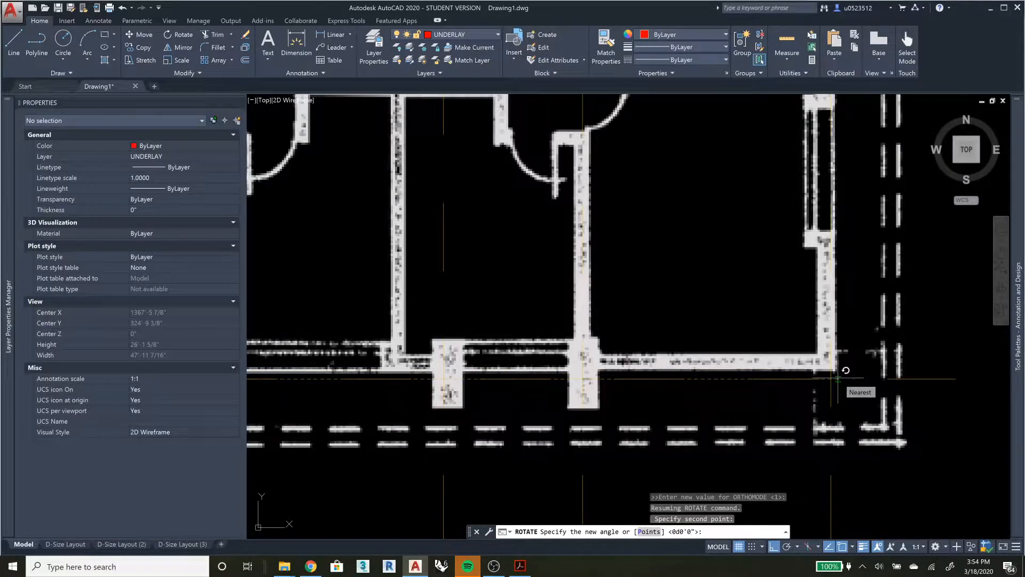
left_click(838, 378)
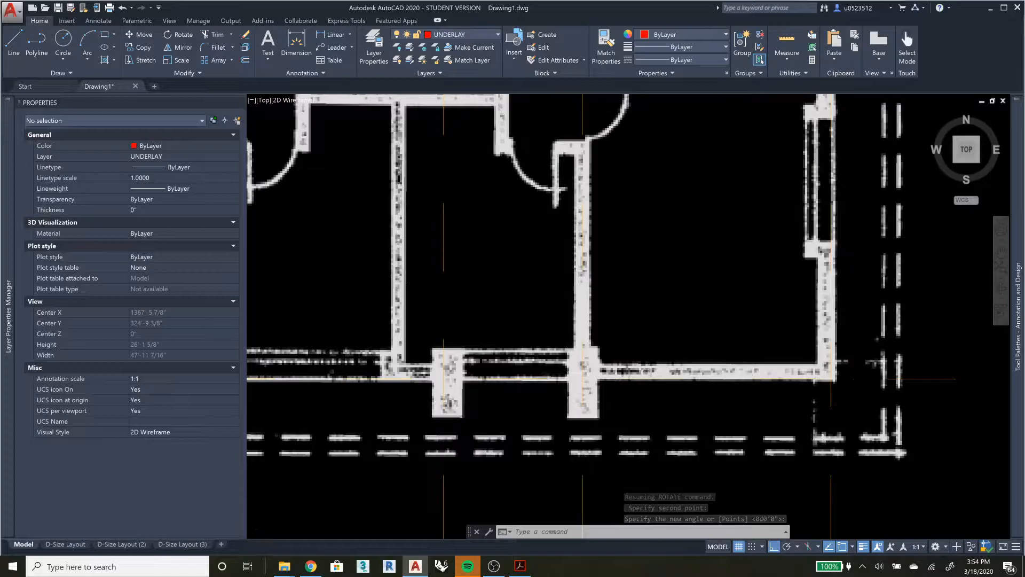
Inspect how the rotated underlay's walls and columns line up with the gridlines across the whole upper plan.
scroll(572, 371, "down", 2)
scroll(572, 371, "down", 2)
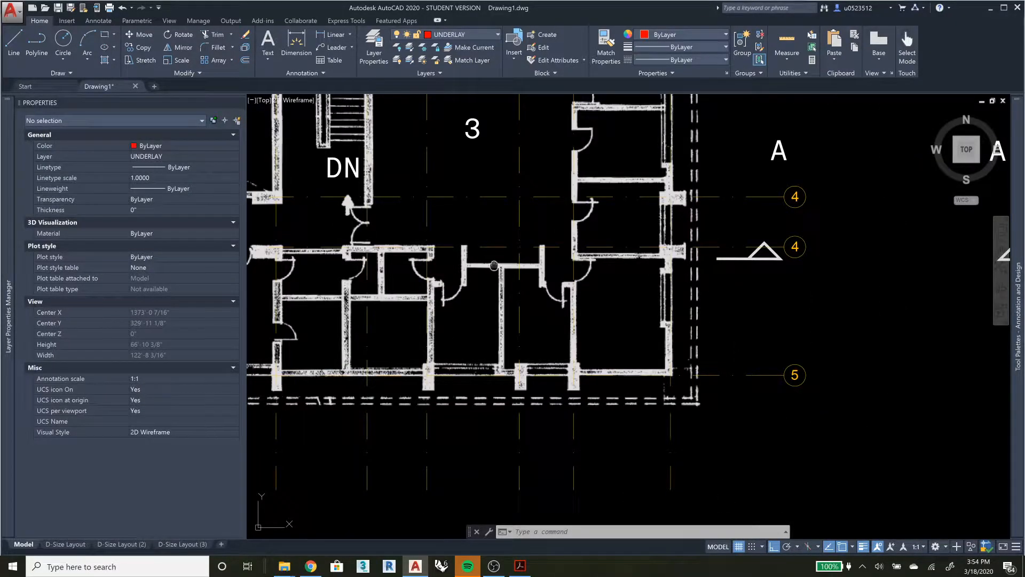
middle_click_drag(494, 265, 872, 290)
middle_click_drag(495, 266, 872, 289)
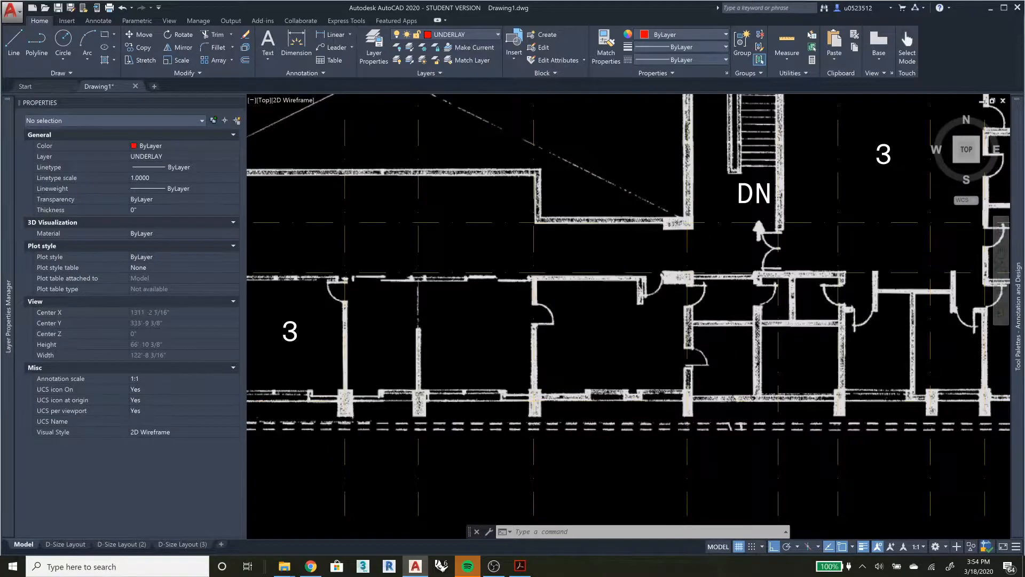
scroll(533, 281, "down", 2)
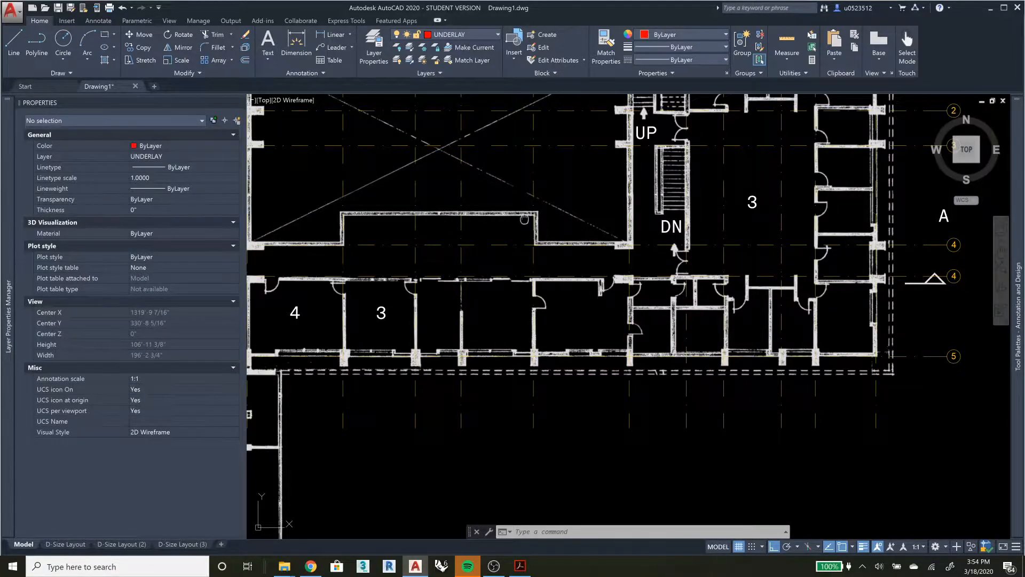
middle_click_drag(525, 219, 751, 298)
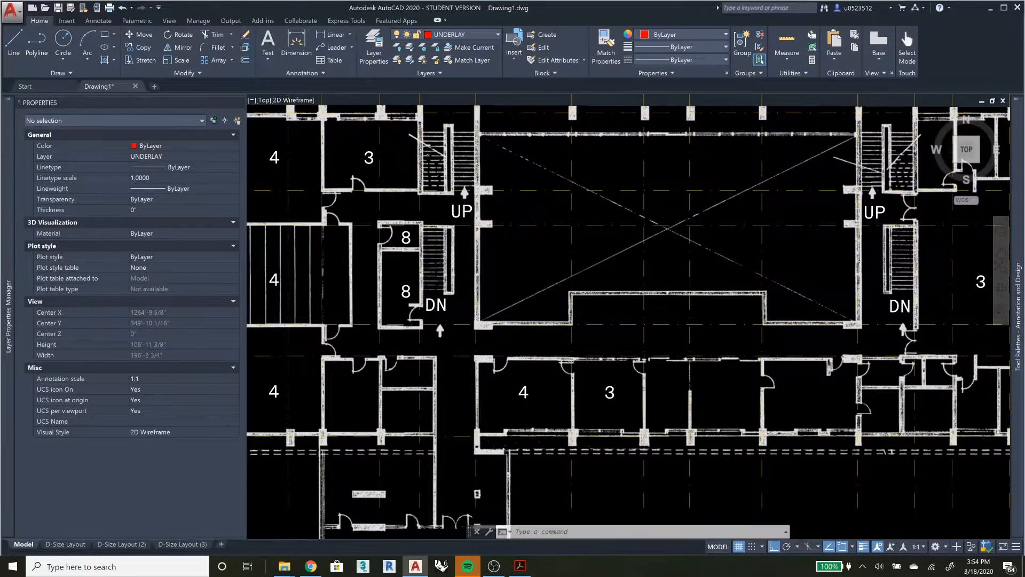
scroll(752, 298, "down", 2)
scroll(752, 298, "down", 2)
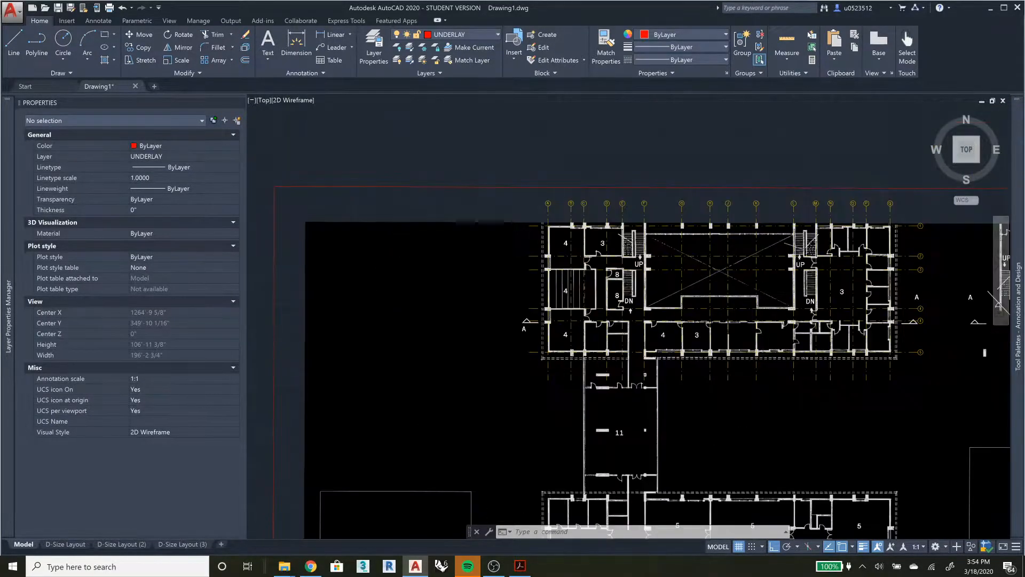
scroll(859, 258, "up", 2)
middle_click_drag(836, 262, 761, 263)
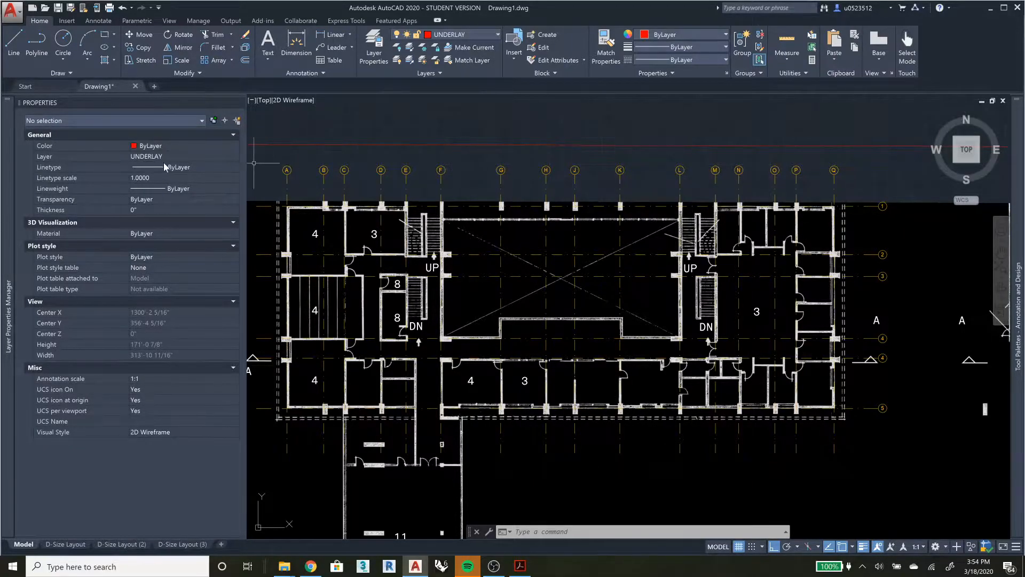
Turn off the UNDERLAY layer so that the PDF plan is hidden.
left_click(374, 47)
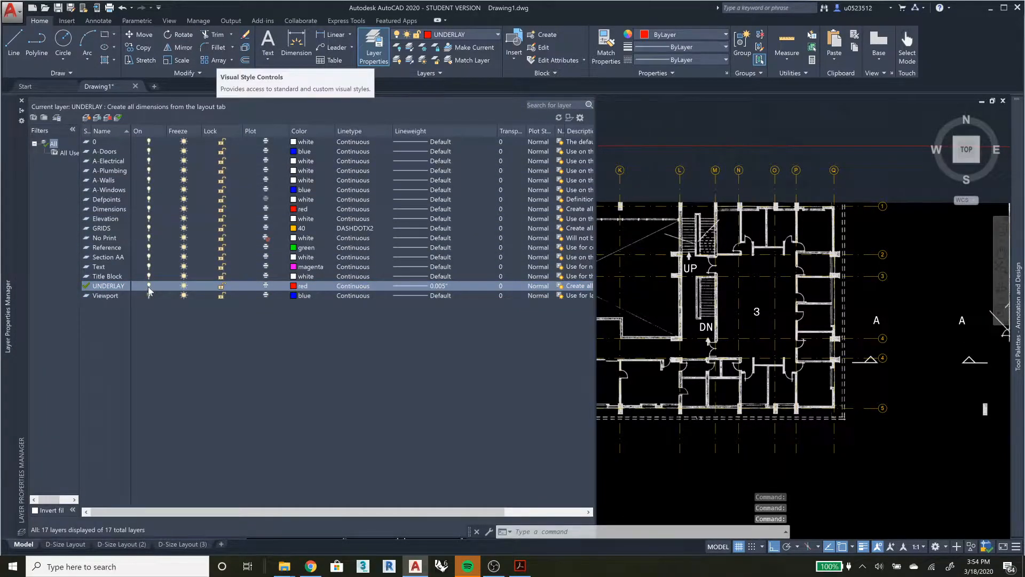
left_click(149, 286)
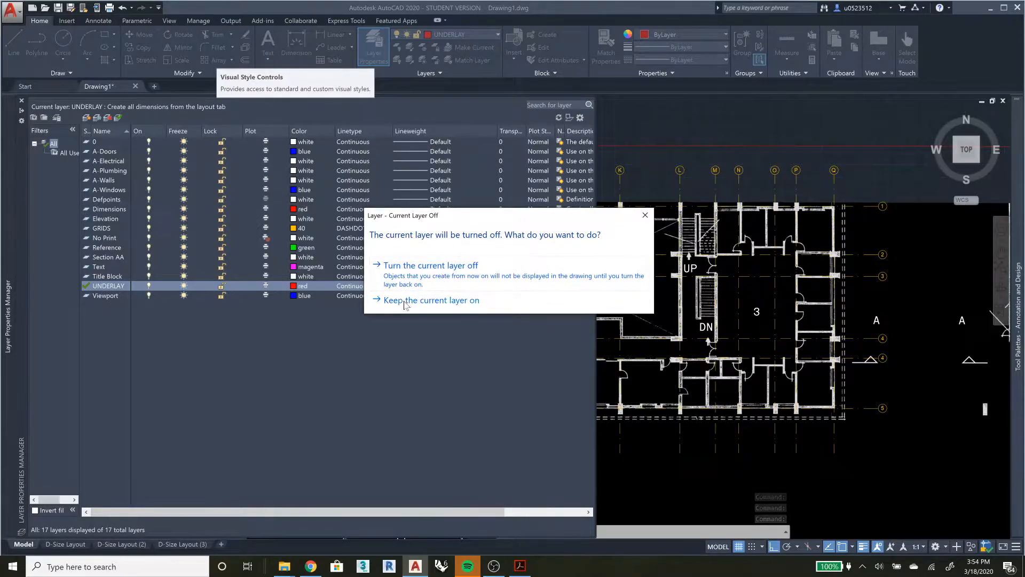
left_click(645, 216)
Make GRIDS the current layer.
left_click(107, 228)
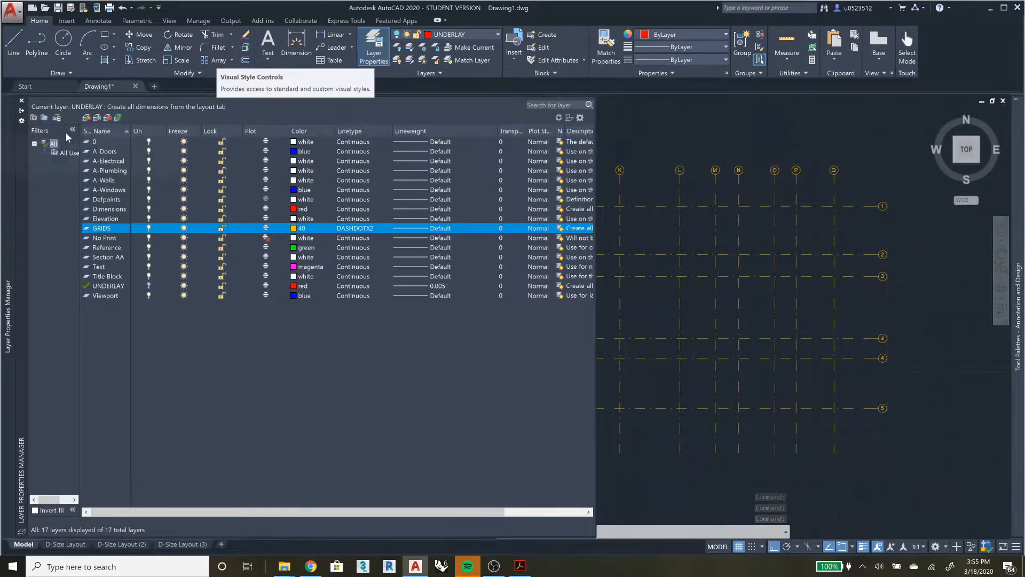
left_click(472, 49)
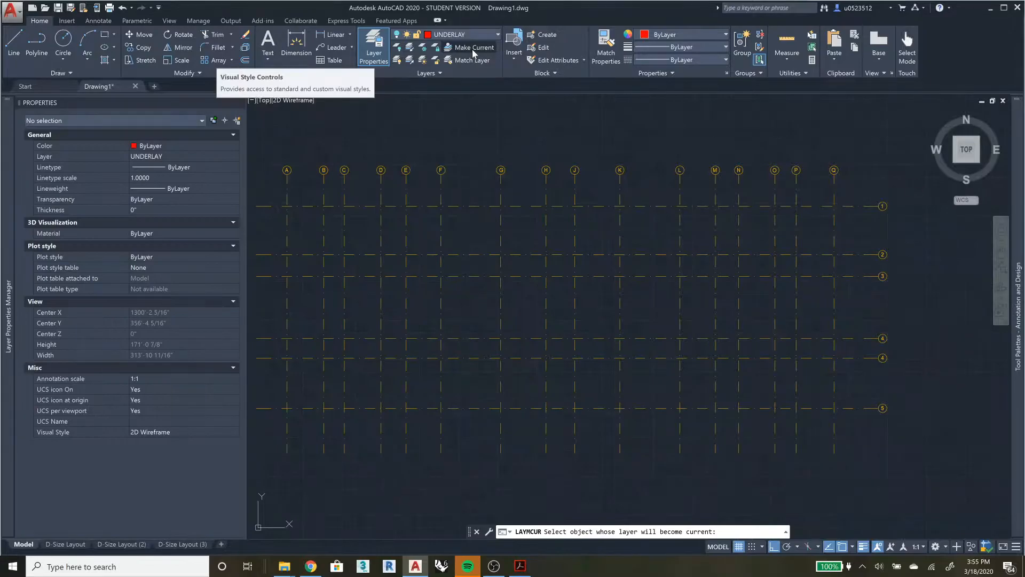
left_click(479, 33)
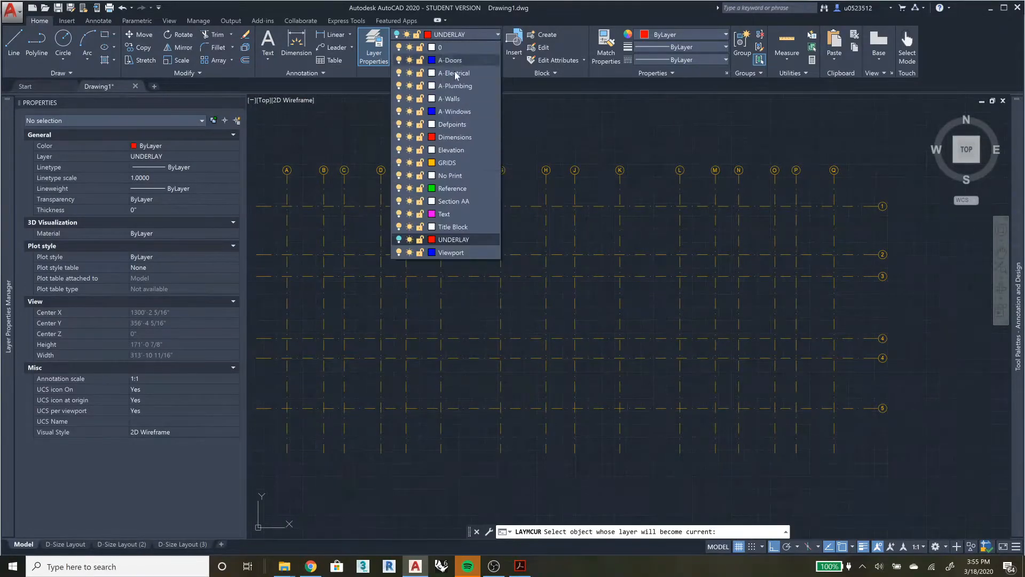
left_click(453, 171)
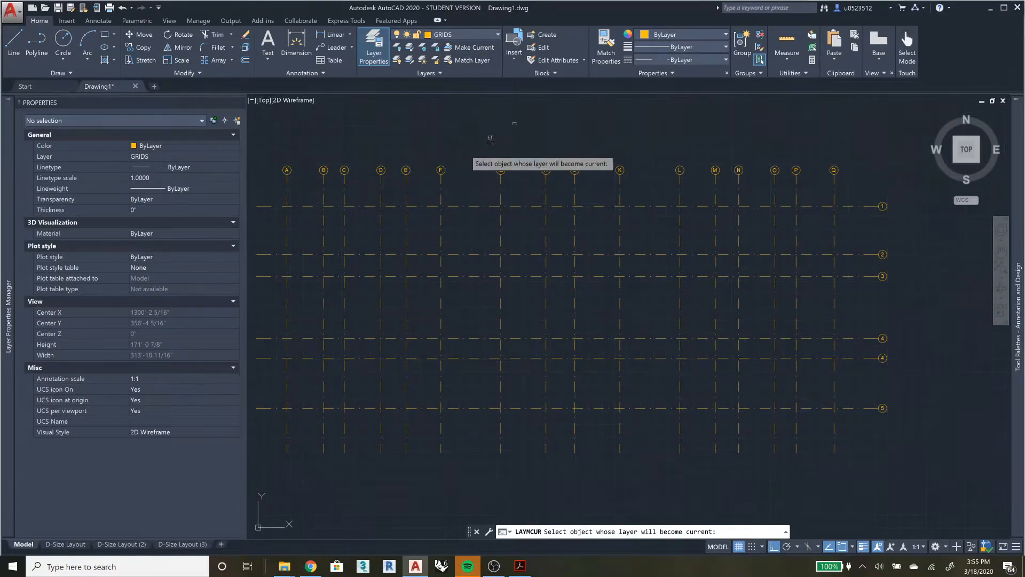
key("Escape")
key("Escape")
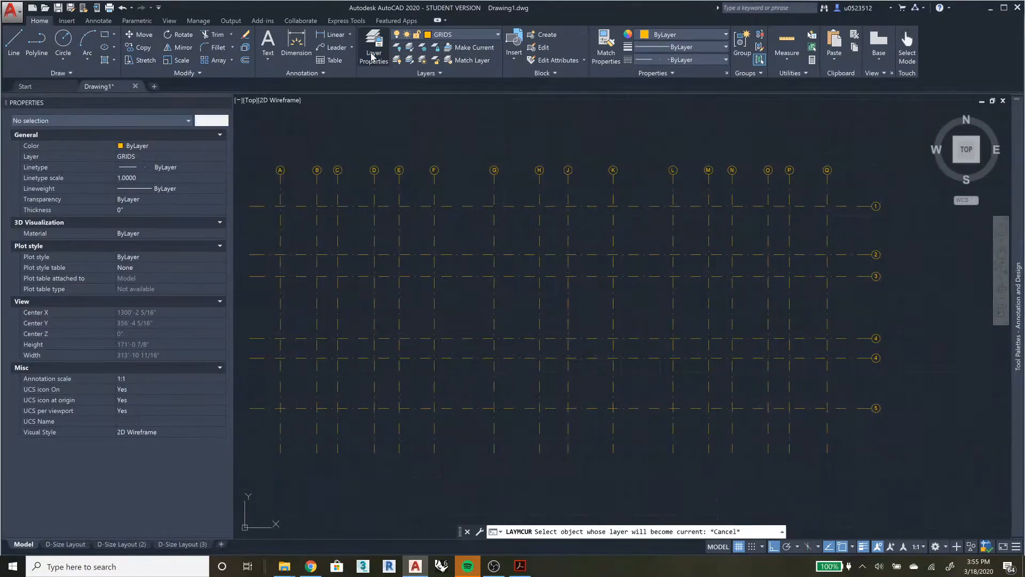
Lock the UNDERLAY layer and pin the layer manager open beside the drawing.
left_click(373, 57)
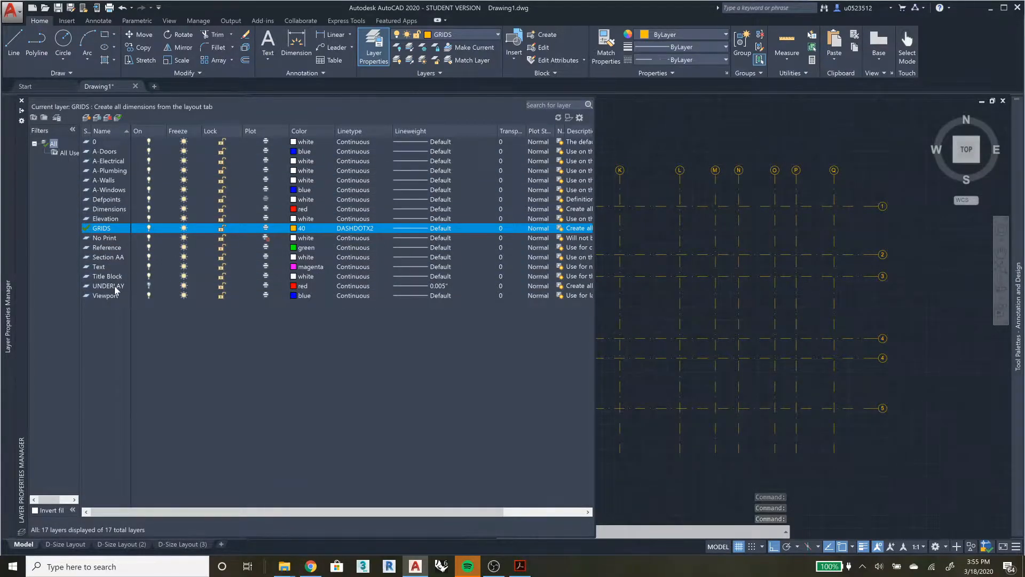
left_click(224, 287)
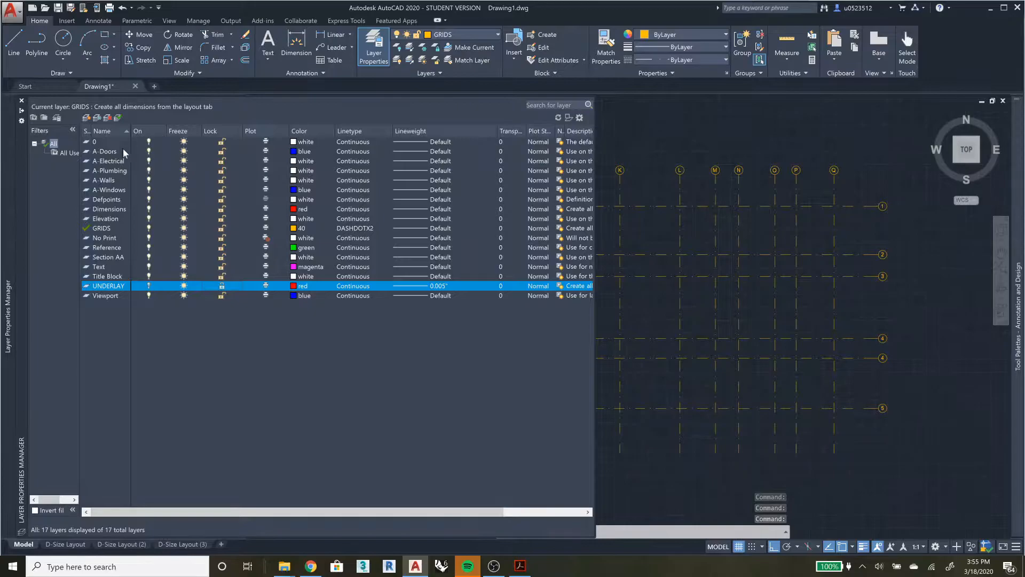
left_click(101, 228)
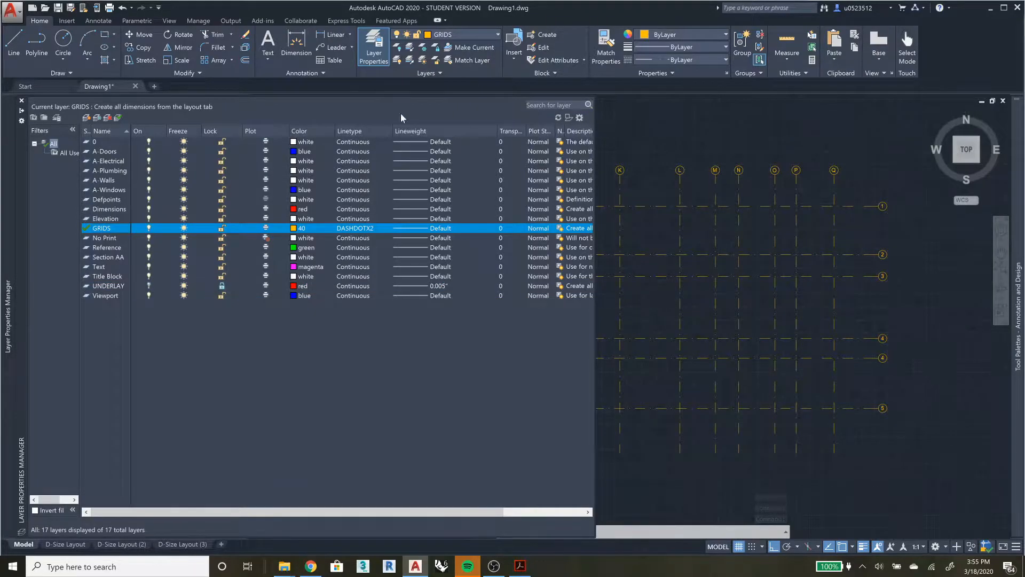
left_click(21, 112)
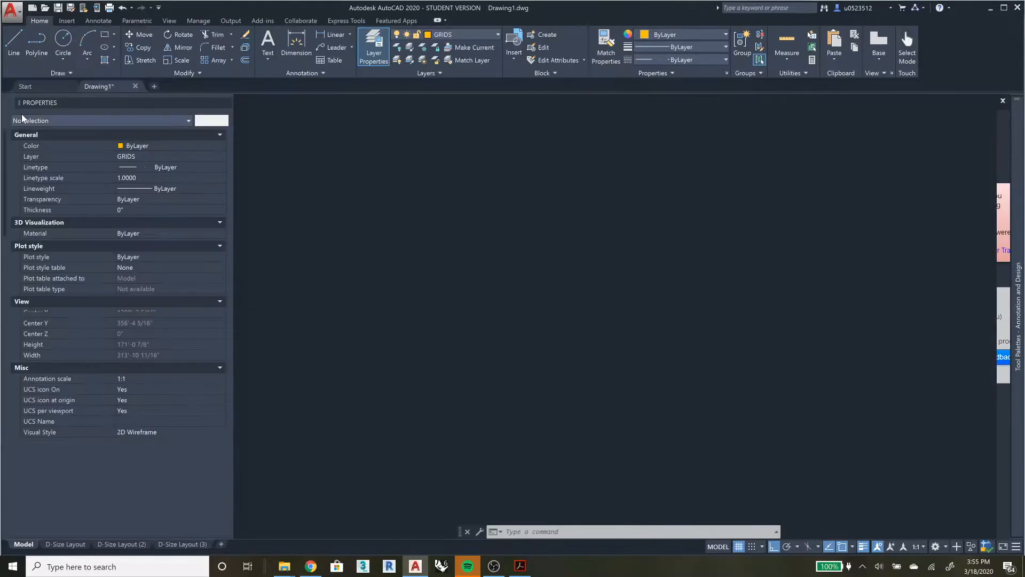
Group all the gridlines and their lettered and numbered bubbles into one object.
left_click(900, 141)
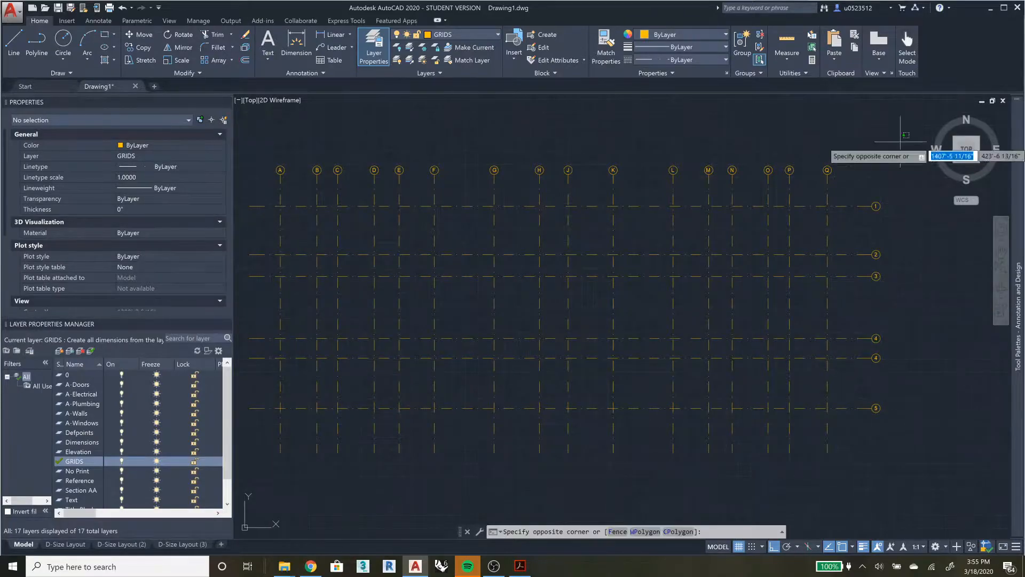
left_click(257, 422)
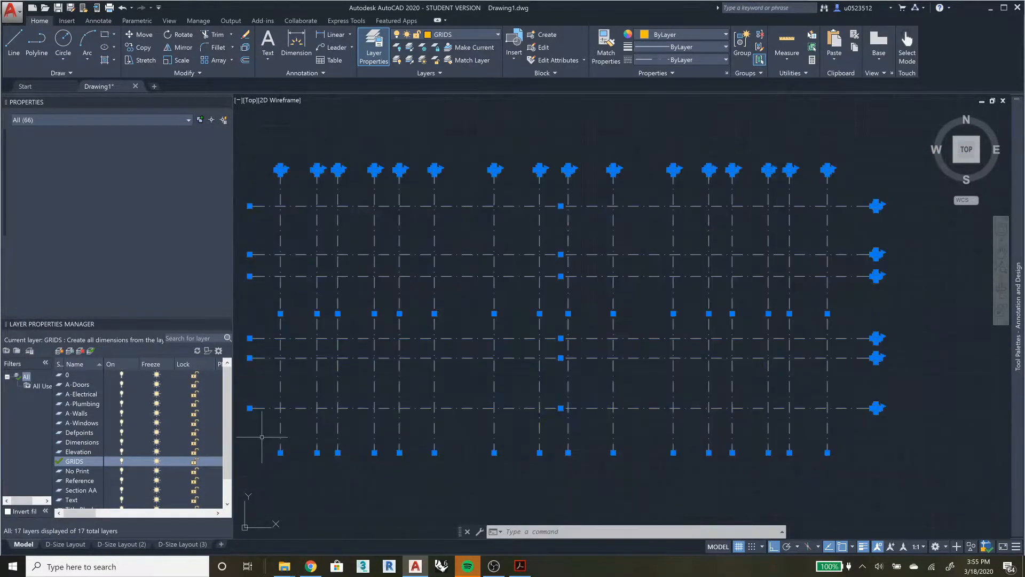
type("GROU")
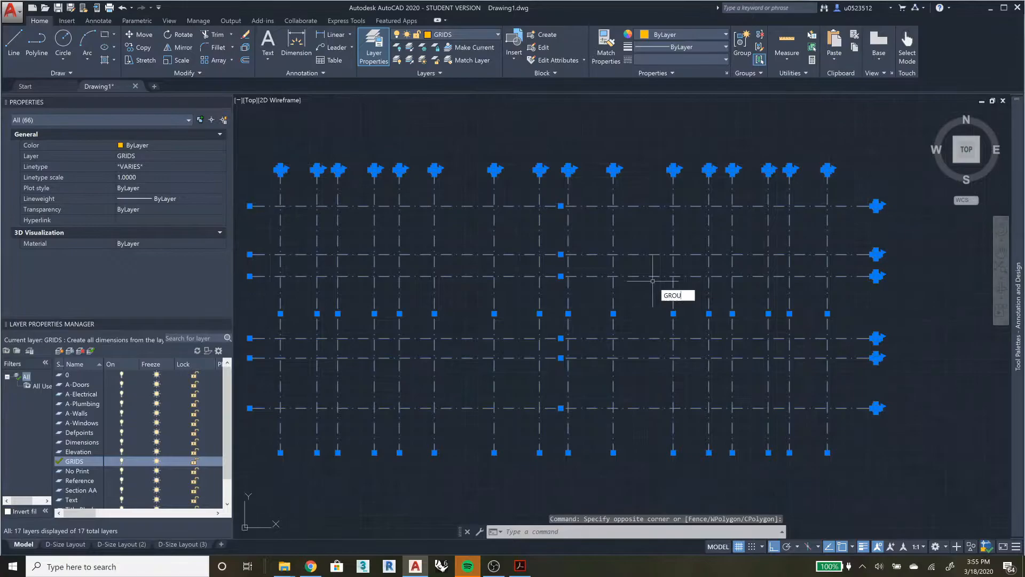
type("P")
key("Return")
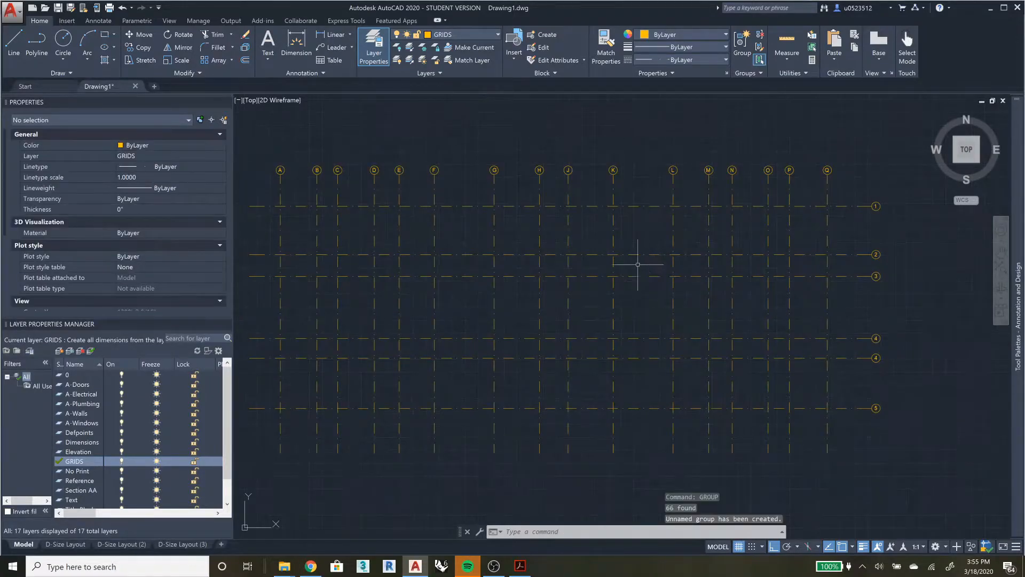
Select the grid to check that its lines and bubbles behave as a single group.
left_click(625, 272)
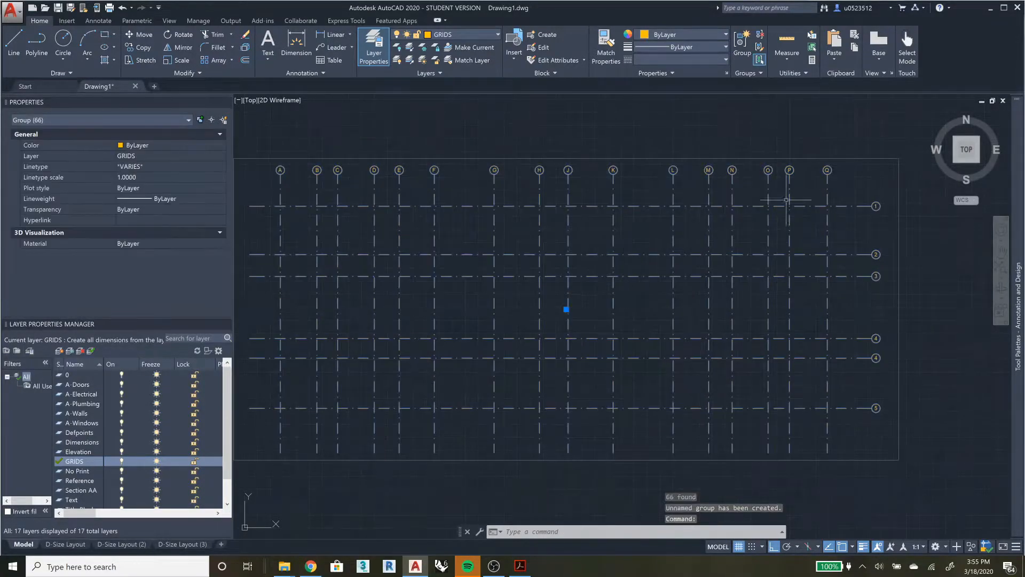
key("ctrl+shift+p")
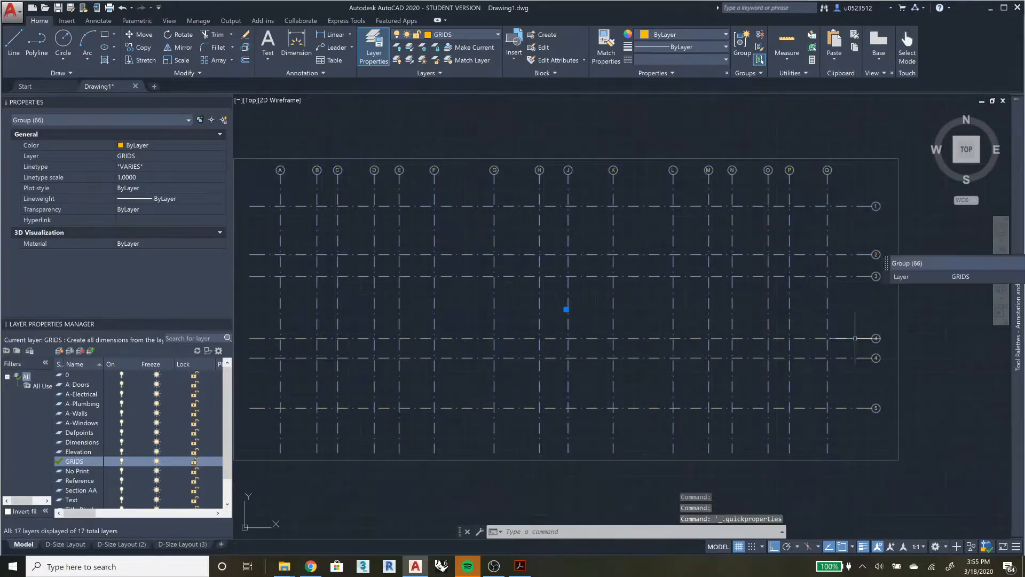
key("Escape")
left_click(841, 335)
left_click(817, 347)
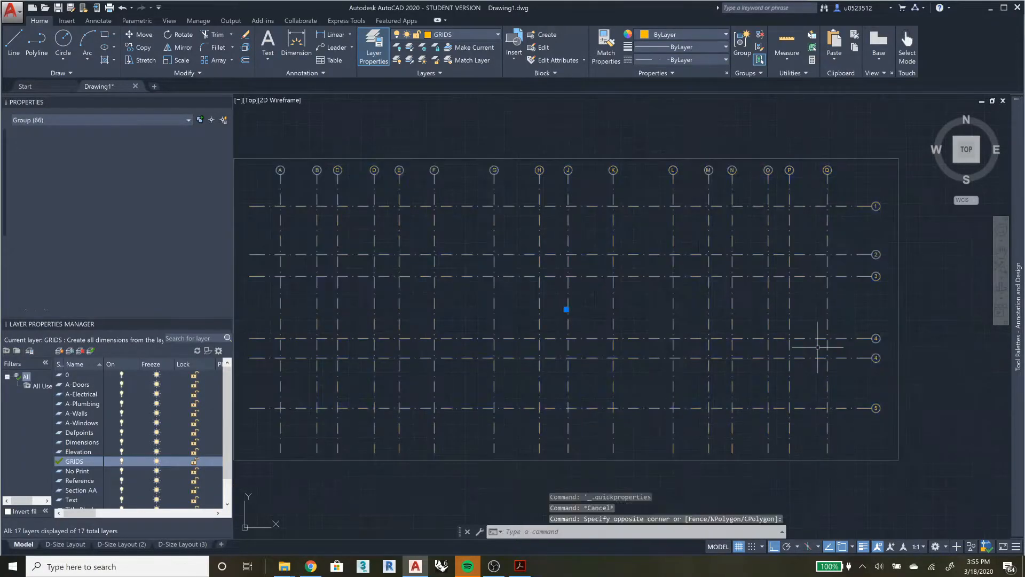
right_click(880, 408)
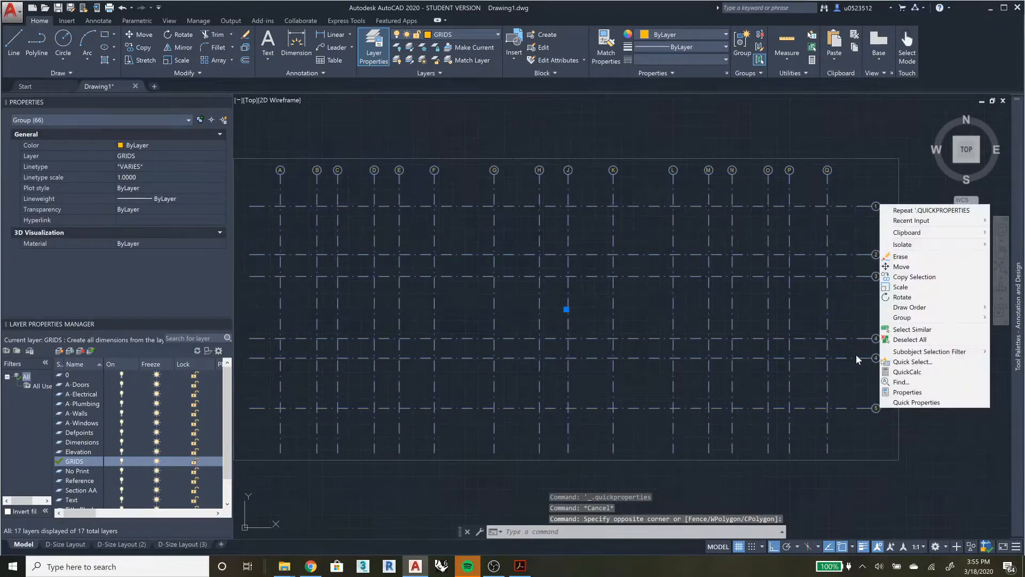
left_click(892, 172)
key("Escape")
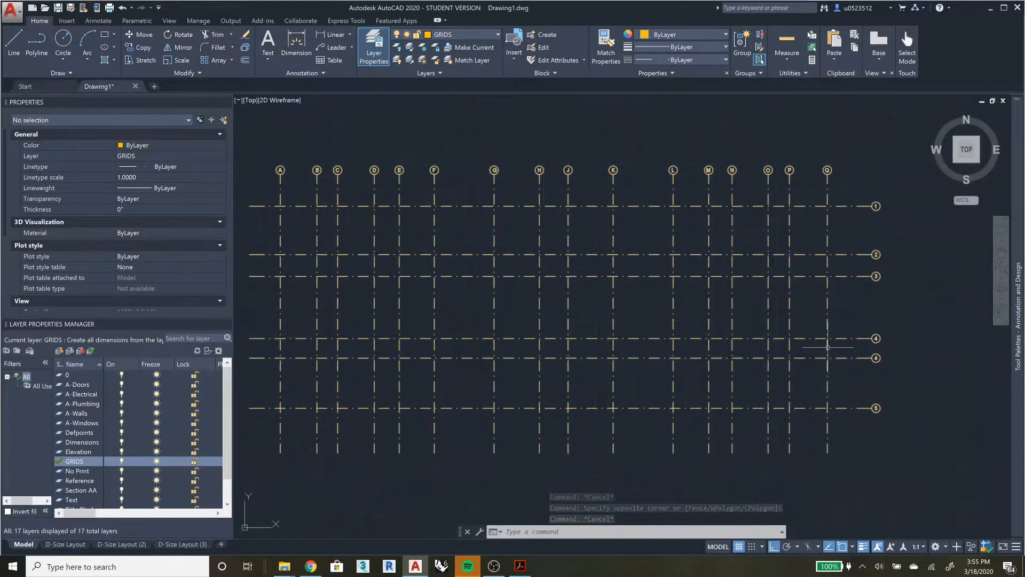
key("ctrl+z")
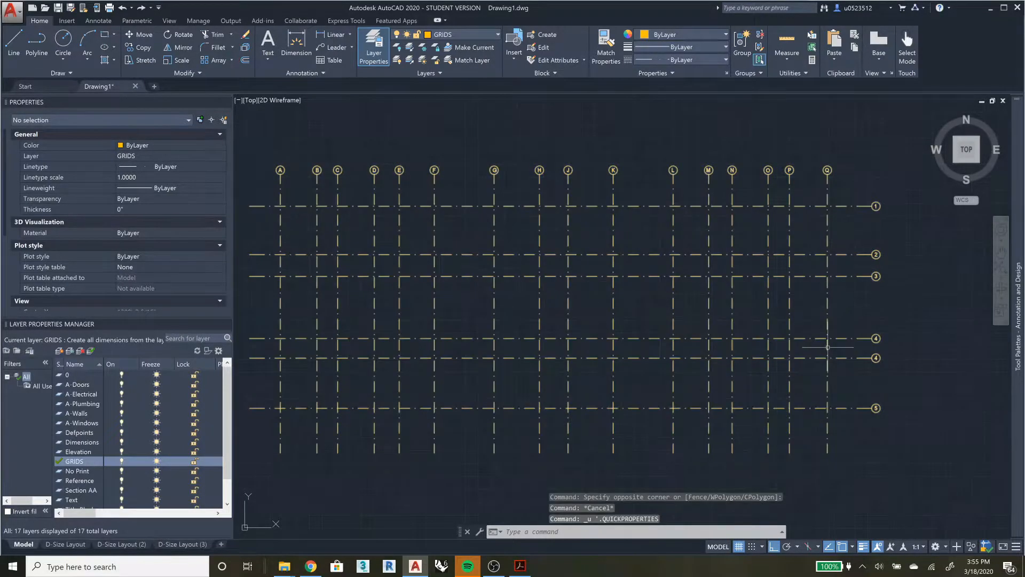
Ungroup the grid and change the label in the lower of the two duplicate "4" bubbles to 5.
left_click(870, 408)
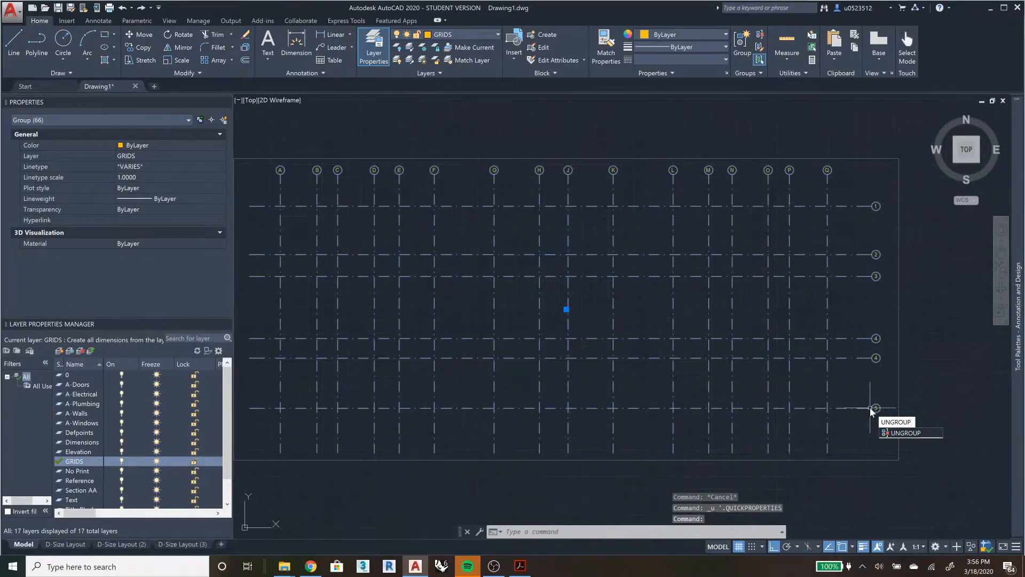
key("Return")
scroll(885, 401, "up", 8)
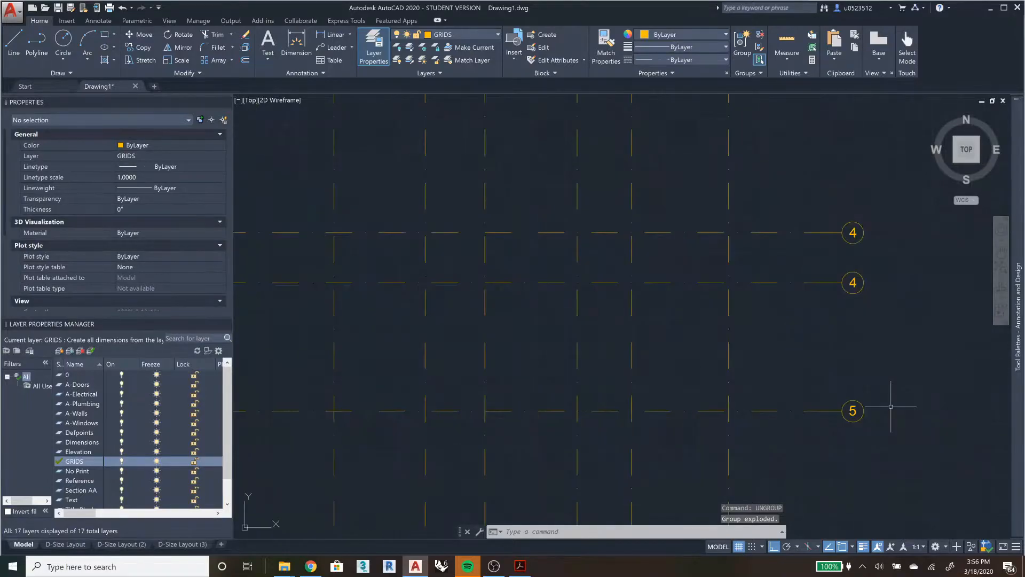
scroll(800, 132, "down", 2)
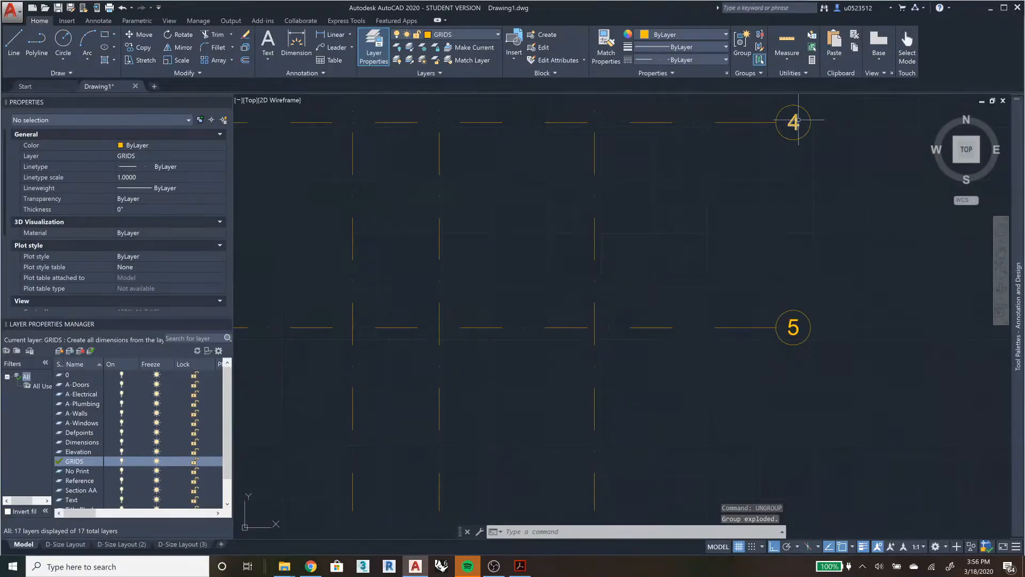
left_click(797, 121)
double_click(795, 121)
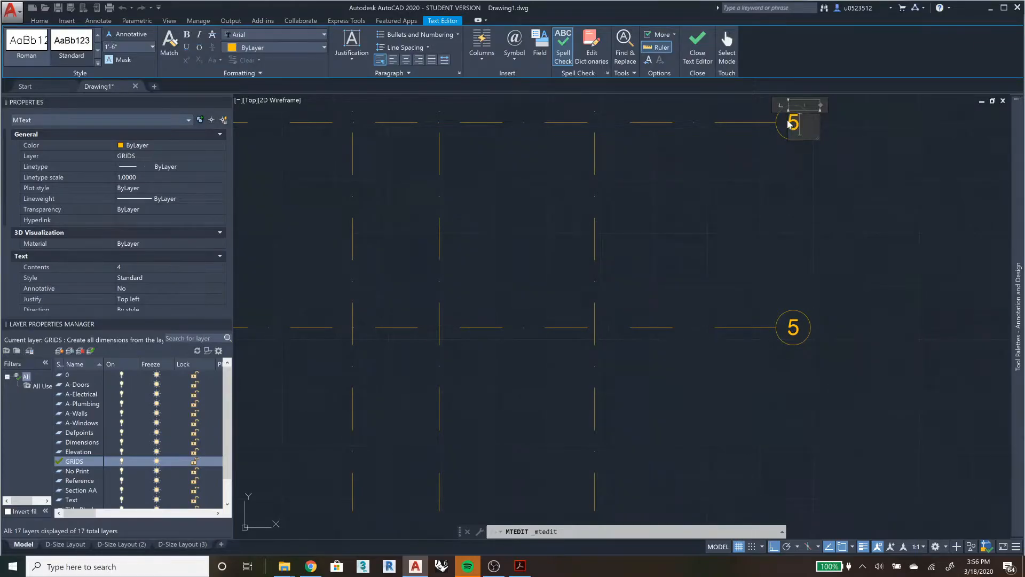
left_click(801, 206)
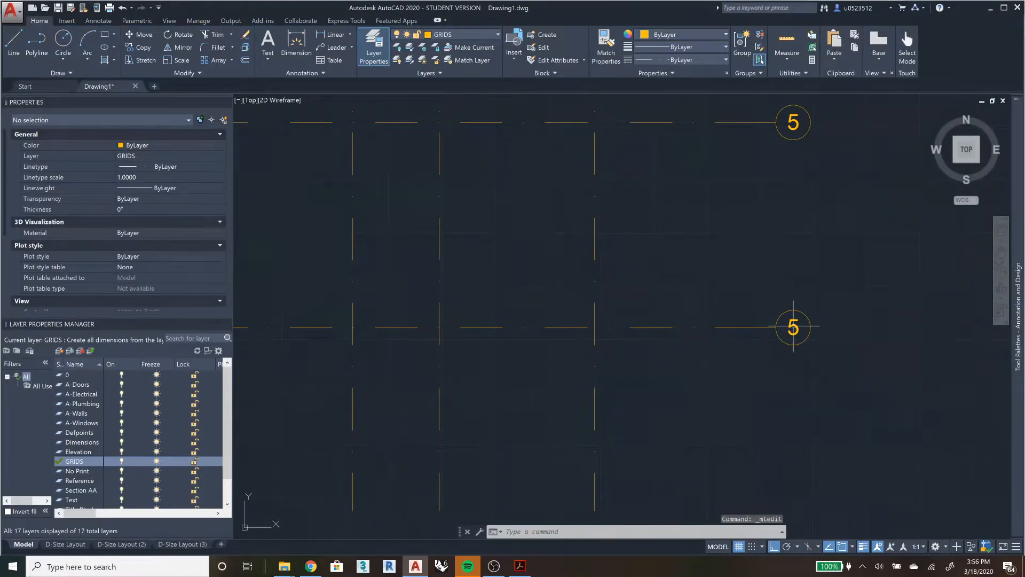
Change the label in the lowest horizontal gridline's bubble to 6.
left_click(794, 326)
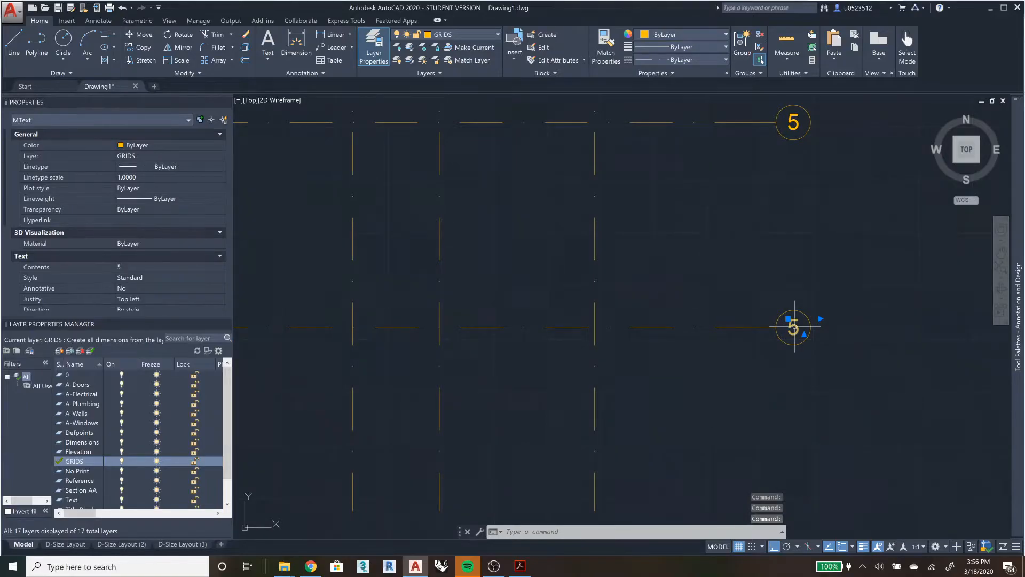
double_click(793, 327)
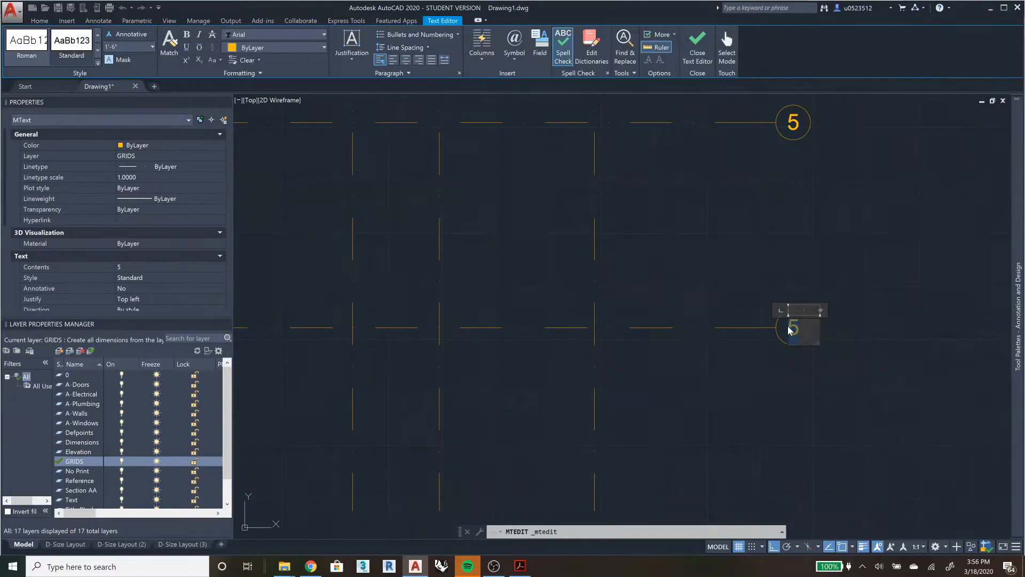
type("6")
left_click(848, 332)
Group all the gridlines and their renumbered bubbles back into one object.
scroll(841, 233, "down", 4)
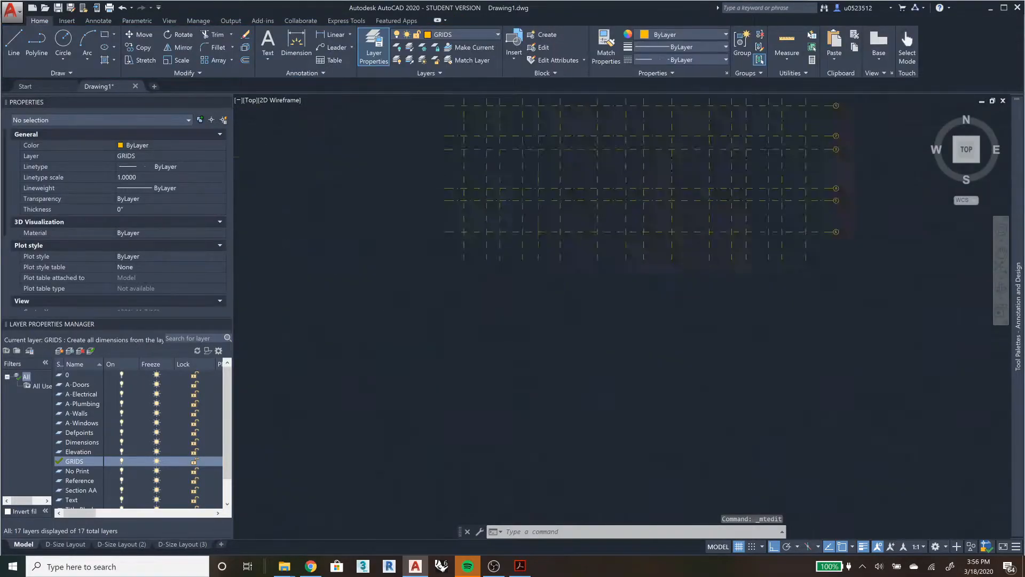
left_click(863, 123)
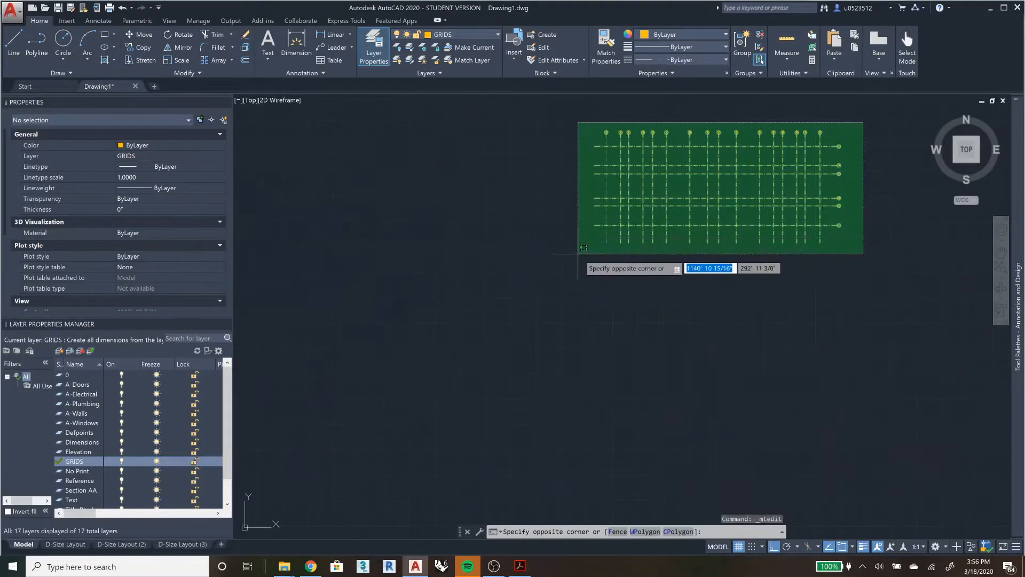
left_click(576, 255)
type("GROUP")
key("Return")
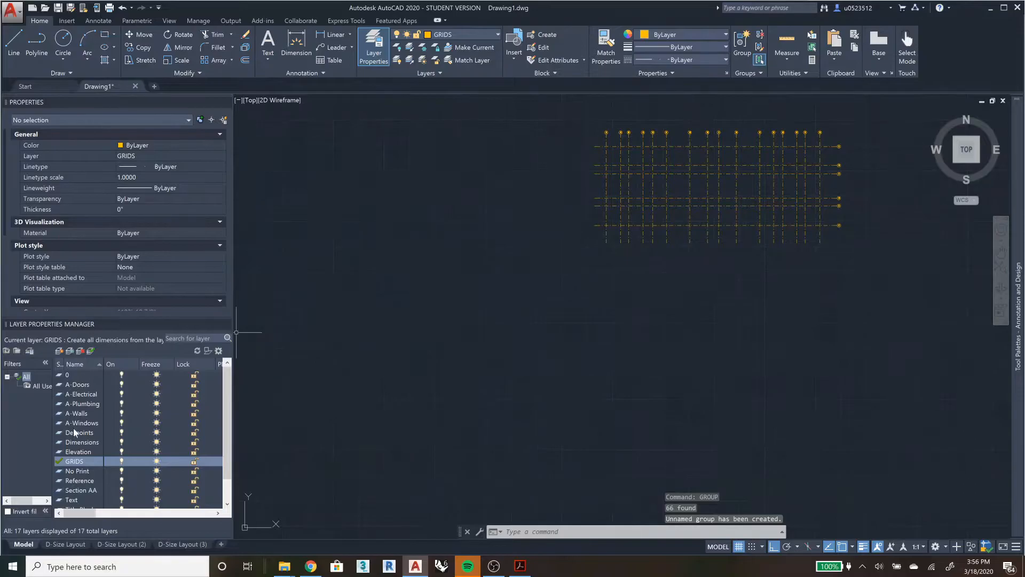
Turn the UNDERLAY layer back on so the floor plans show behind the grid.
left_click_drag(226, 449, 228, 480)
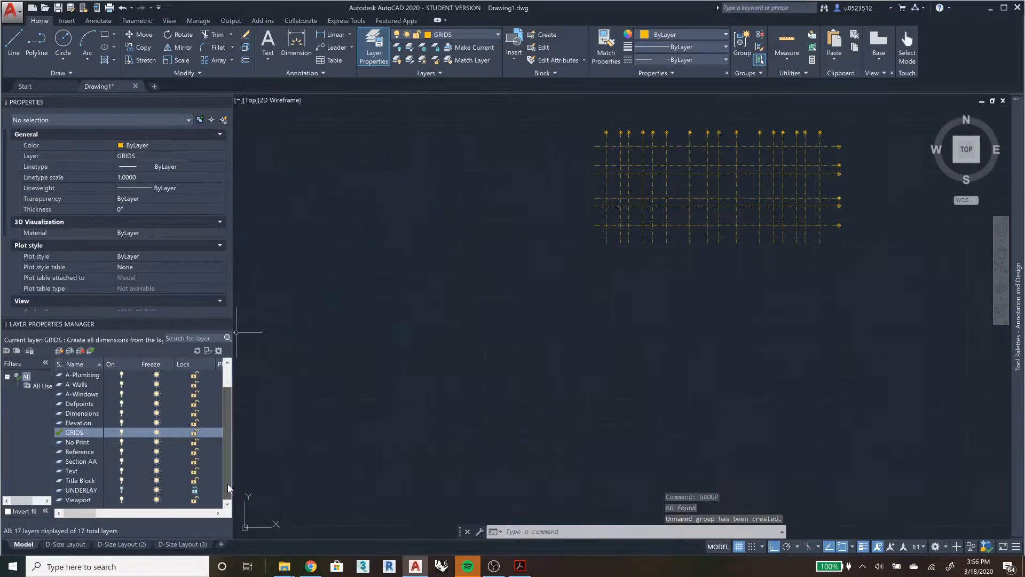
left_click(122, 490)
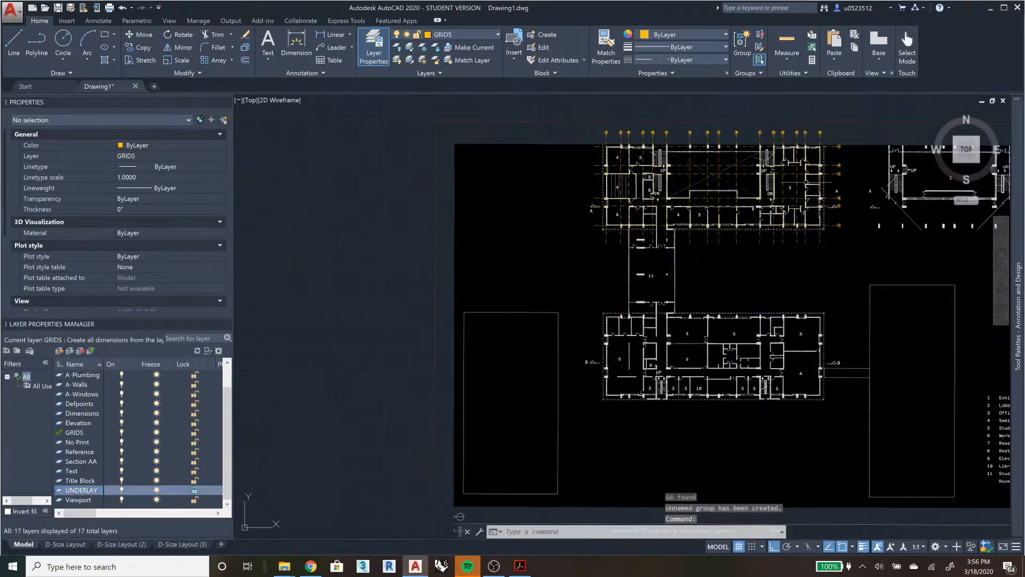
middle_click_drag(801, 164, 590, 227)
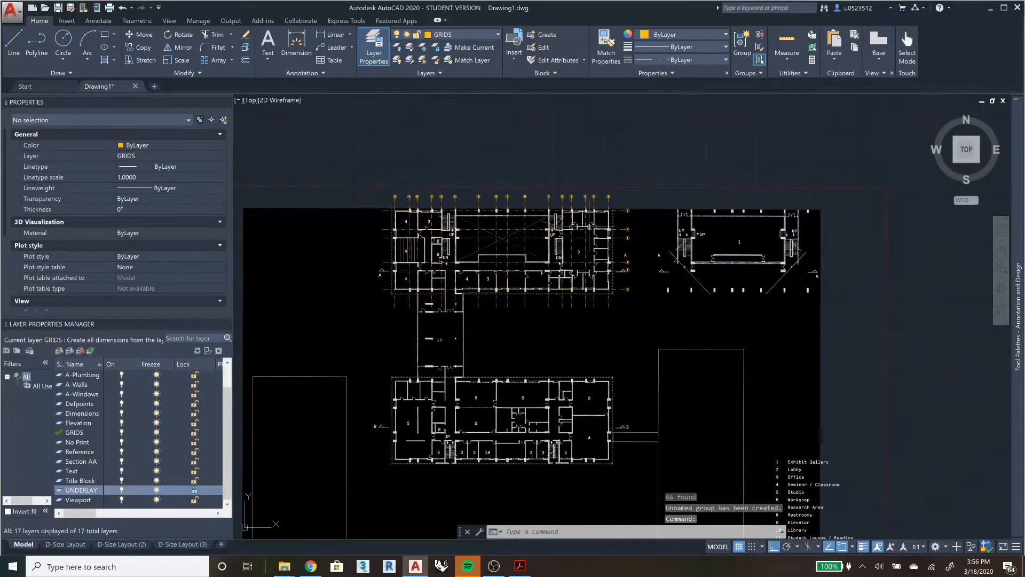
Copy the grid group from its lower-left gridline intersection onto the matching building corner of the Level 1 plan.
left_click(583, 198)
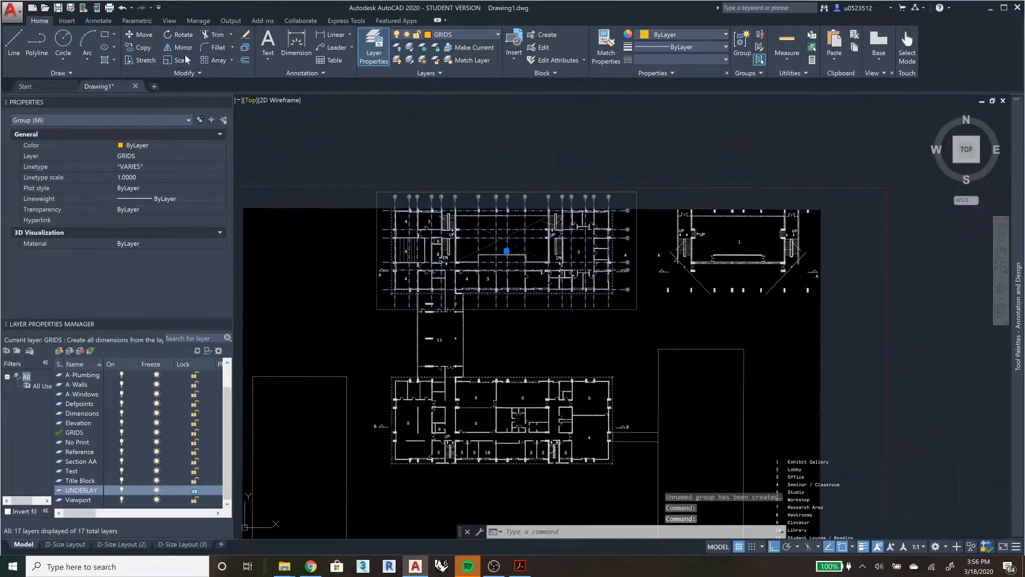
left_click(140, 47)
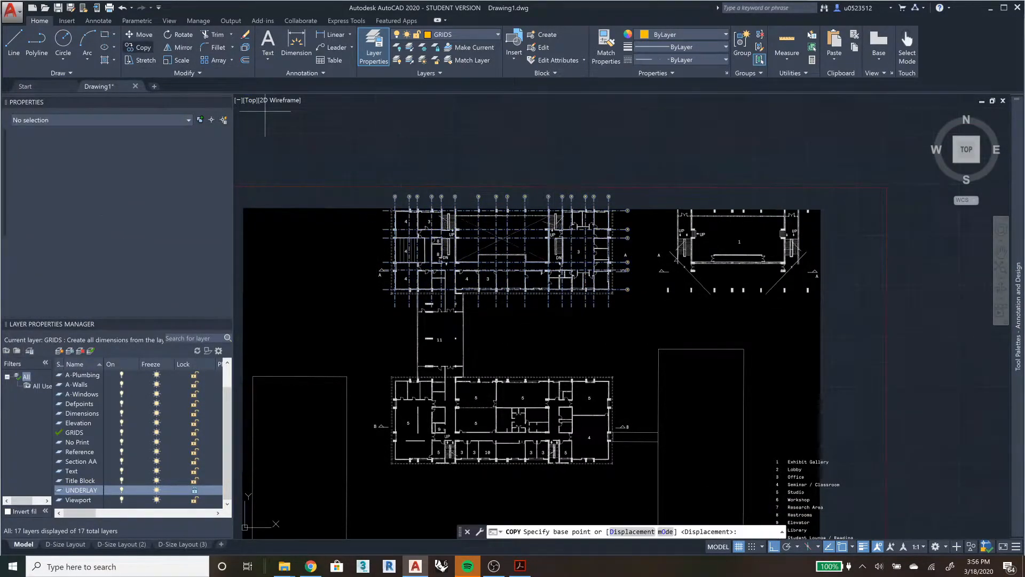
left_click(395, 292)
middle_click_drag(506, 291, 297, 288)
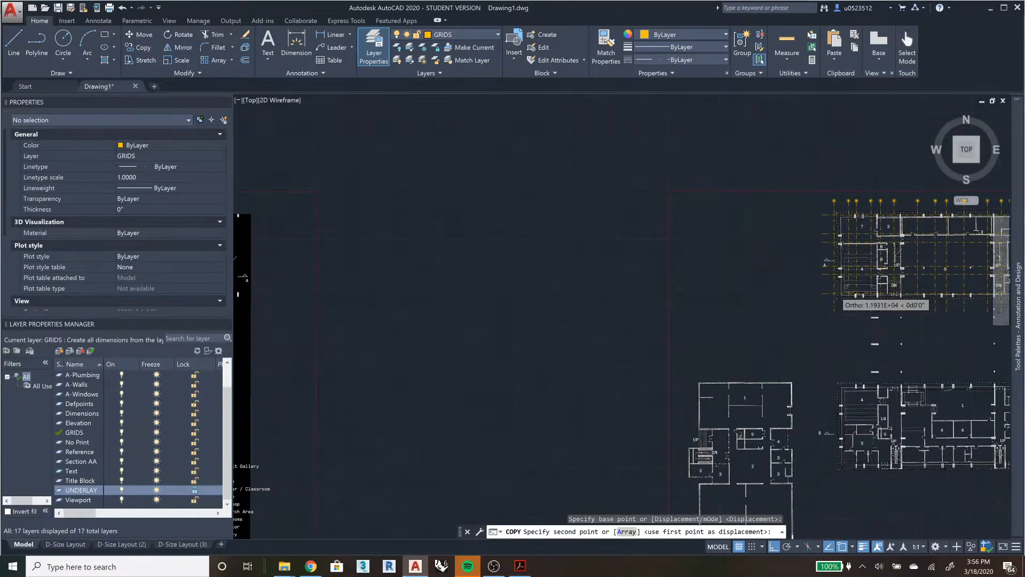
scroll(834, 291, "up", 2)
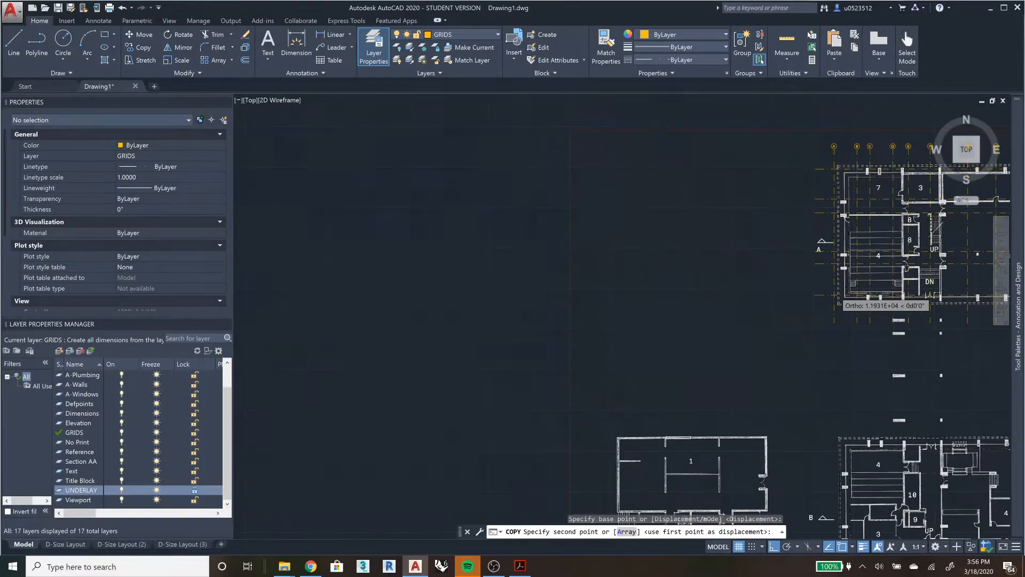
scroll(834, 292, "up", 2)
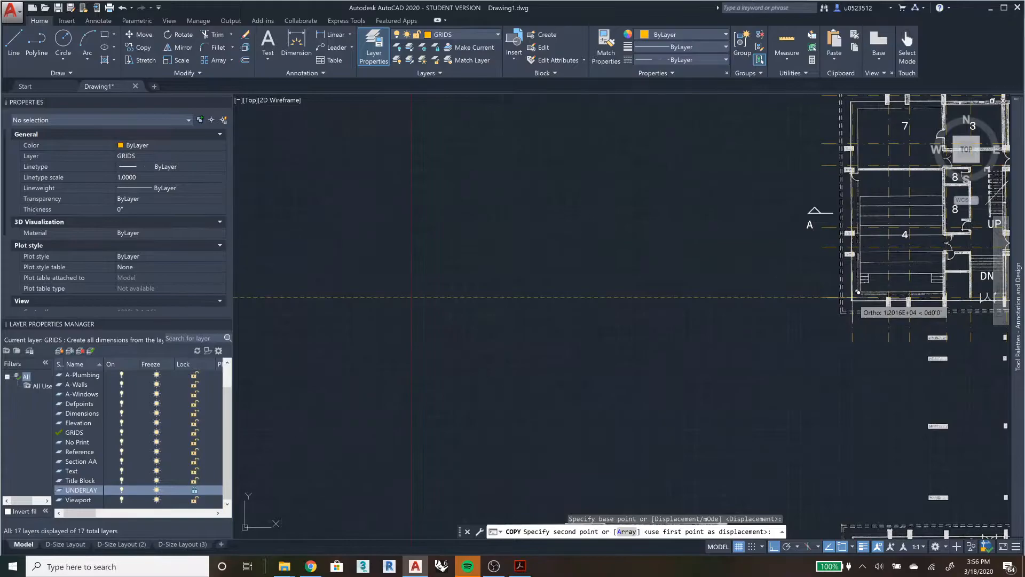
left_click(887, 291)
Place two more grid copies, one on the Basement Level plan and one on the plan left of the original, and finish copying.
scroll(886, 291, "down", 5)
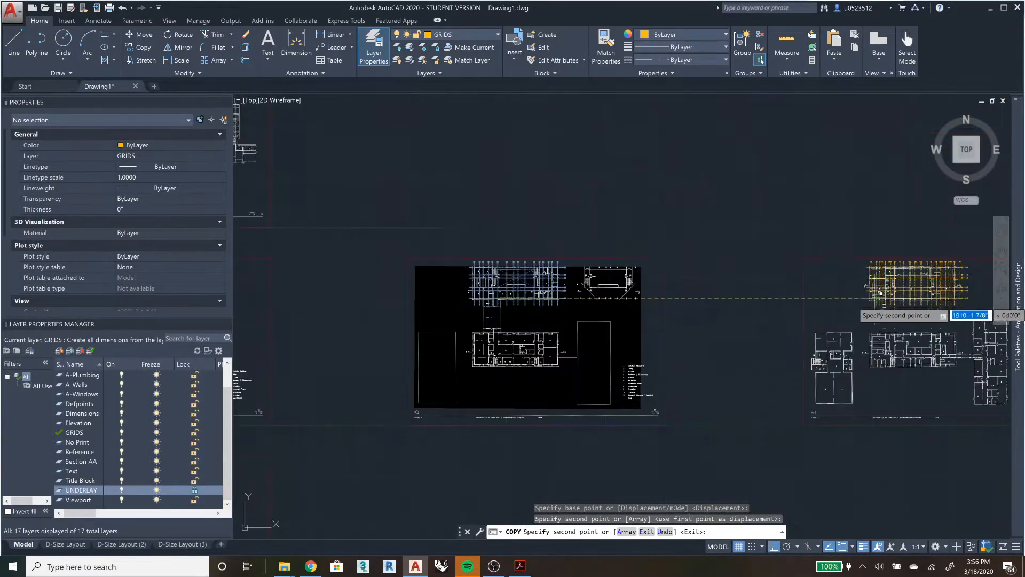
middle_click_drag(322, 306, 271, 308)
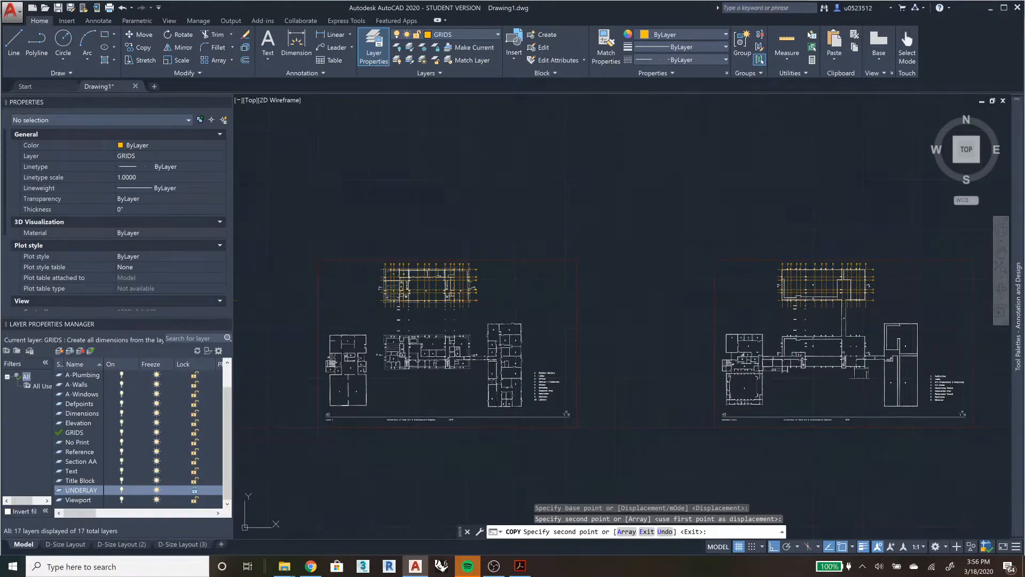
left_click(788, 294)
mouse_move(853, 315)
middle_mouse_down()
mouse_move(902, 315)
mouse_move(864, 308)
middle_mouse_up()
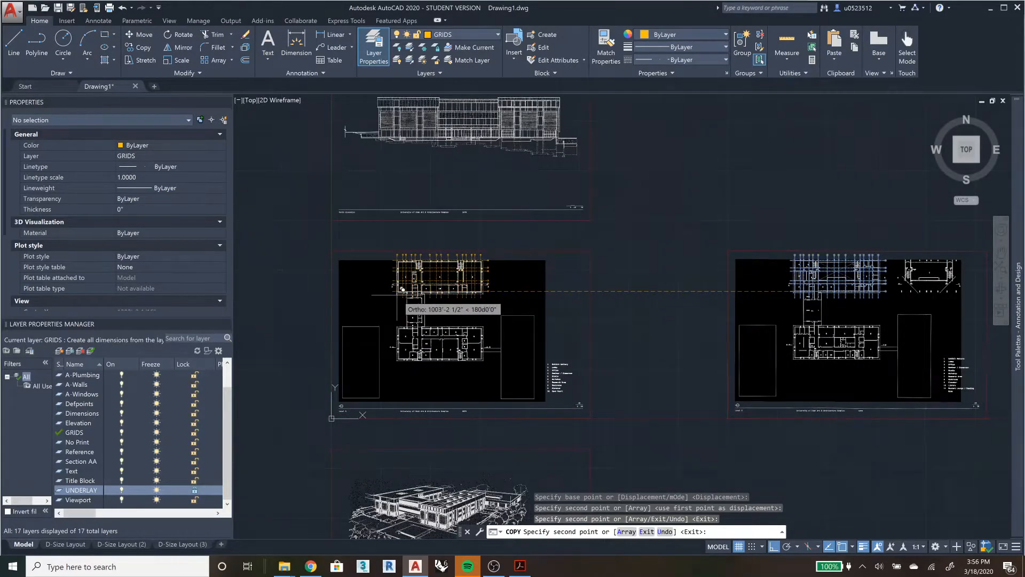
left_click(402, 289)
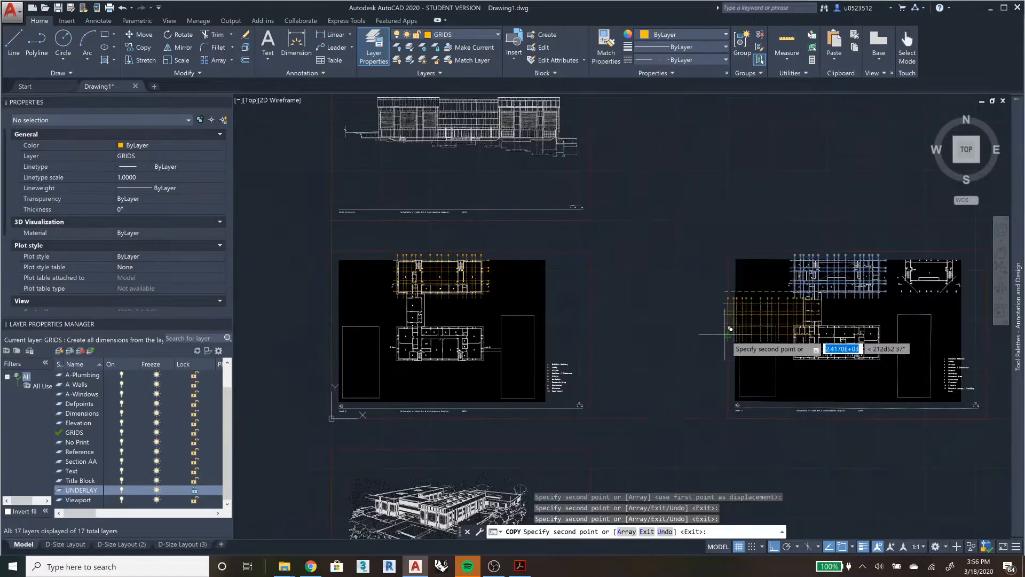
key("Escape")
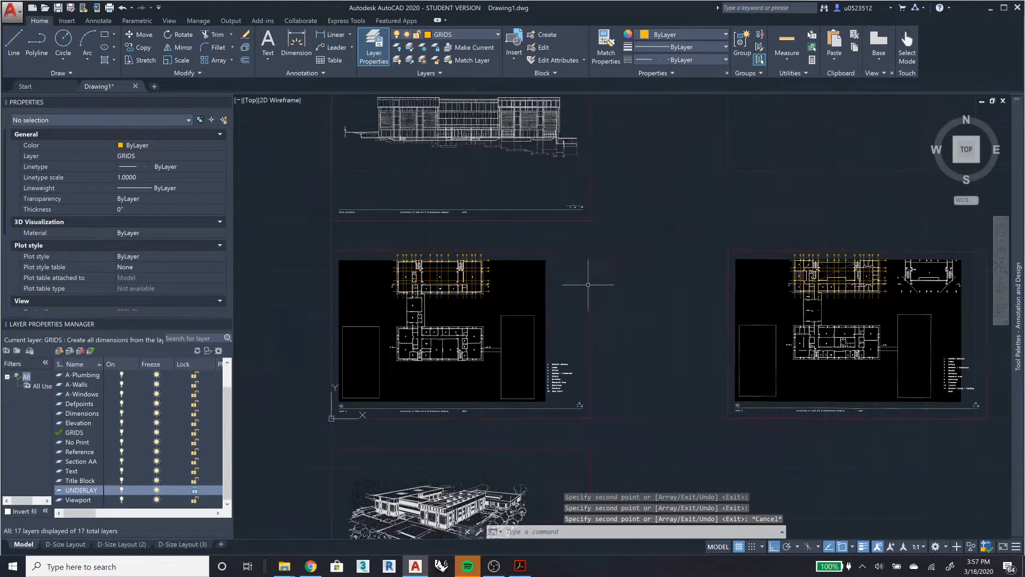
key("Escape")
key("Return")
key("Escape")
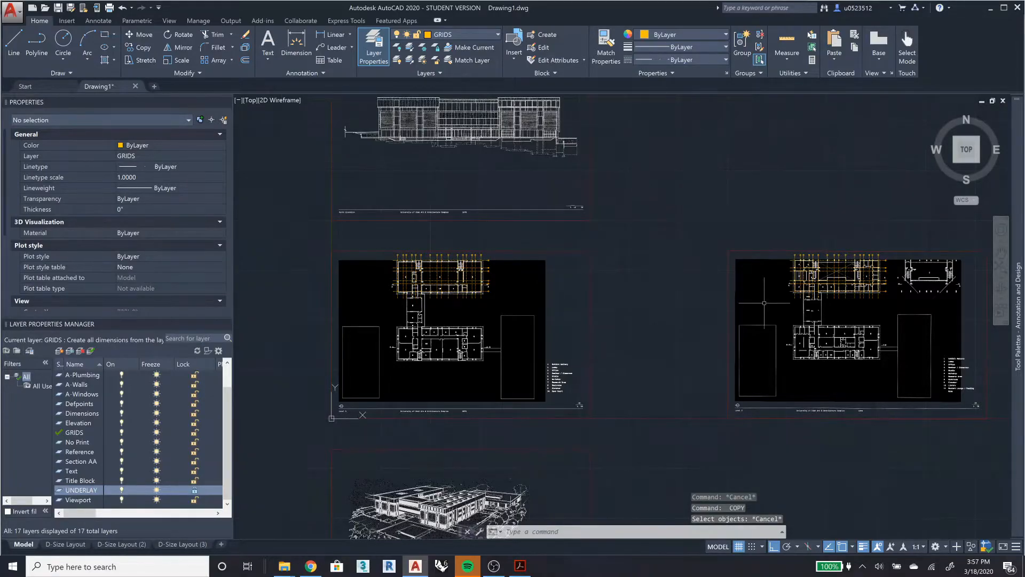
Look at the D-Size Layout sheet and return to model space.
middle_click_drag(838, 272, 694, 278)
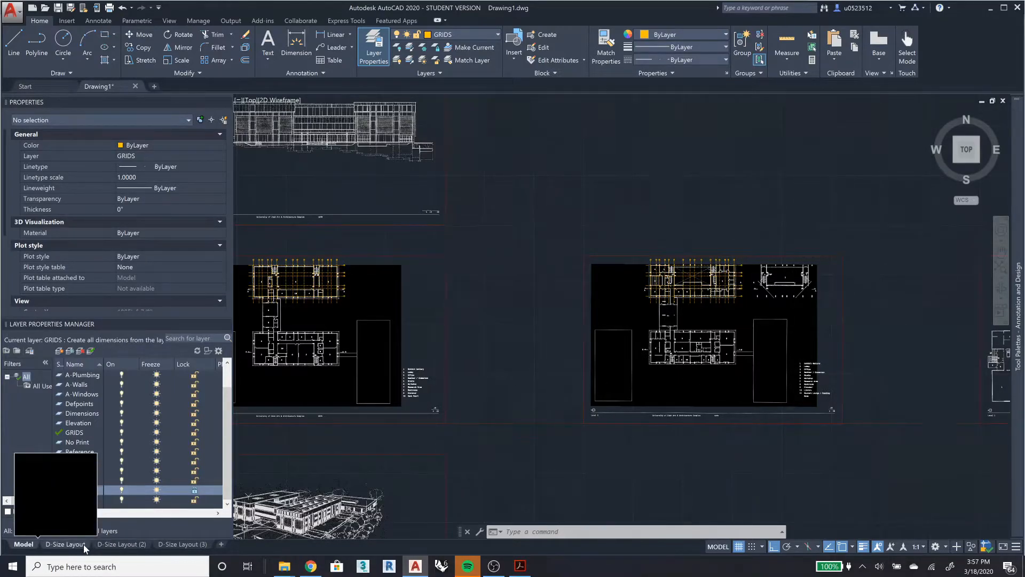
left_click(66, 544)
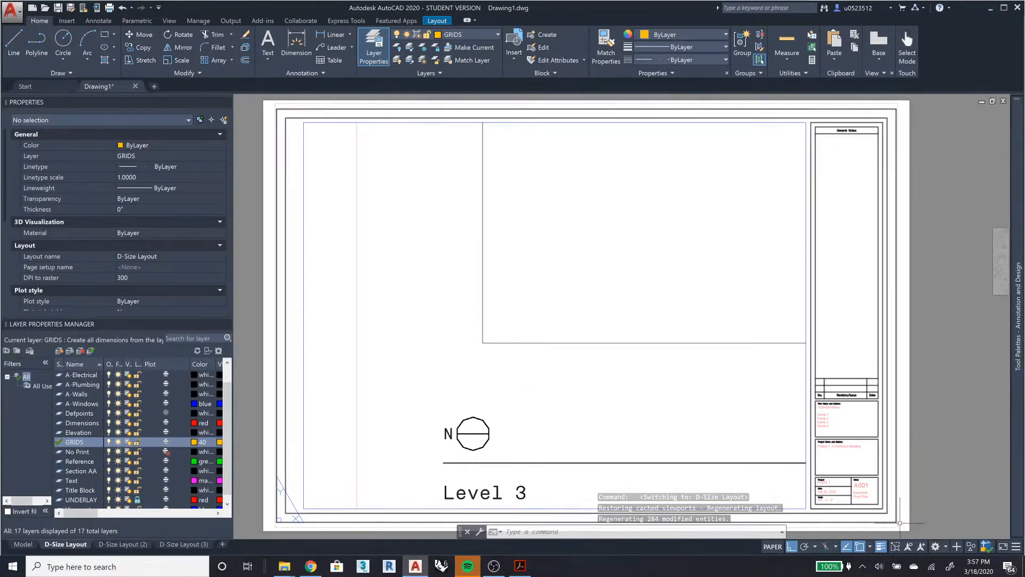
left_click(23, 543)
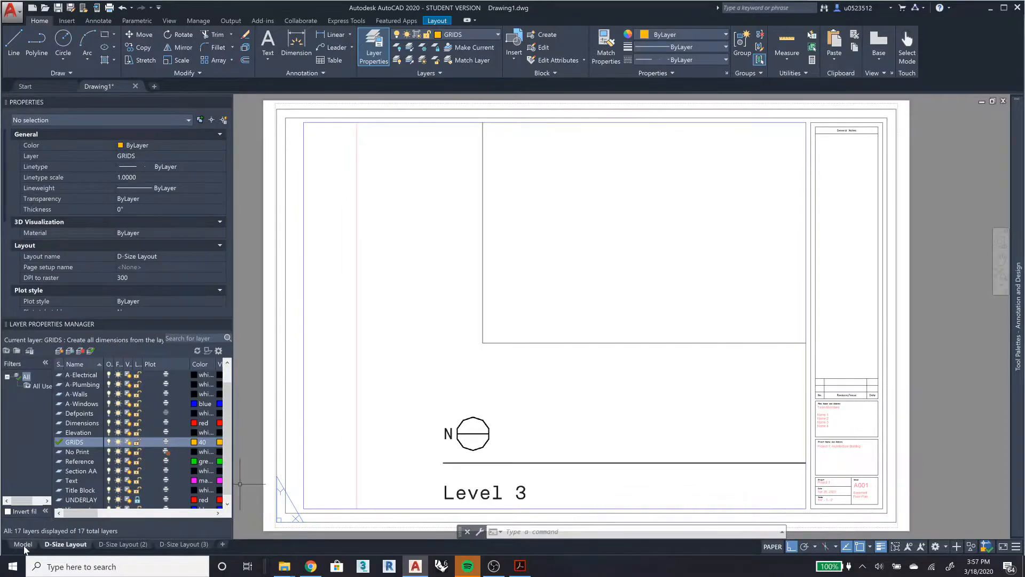
Examine how the copied grids line up with the walls and columns on the Level 1 and Basement Level plans.
scroll(320, 325, "up", 5)
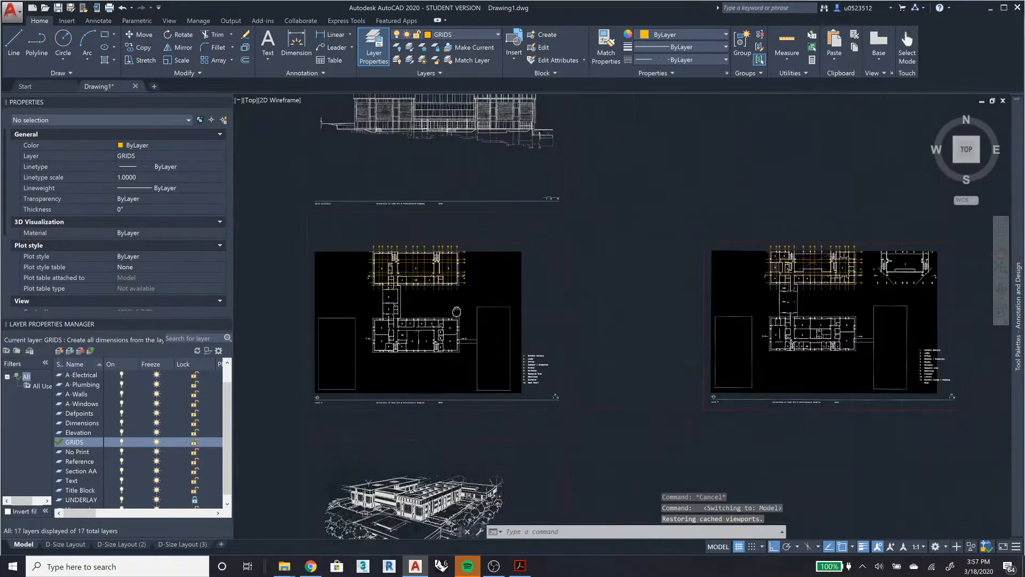
scroll(347, 396, "up", 2)
middle_click_drag(793, 327, 145, 331)
middle_click_drag(729, 357, 227, 320)
middle_click_drag(611, 332, 520, 336)
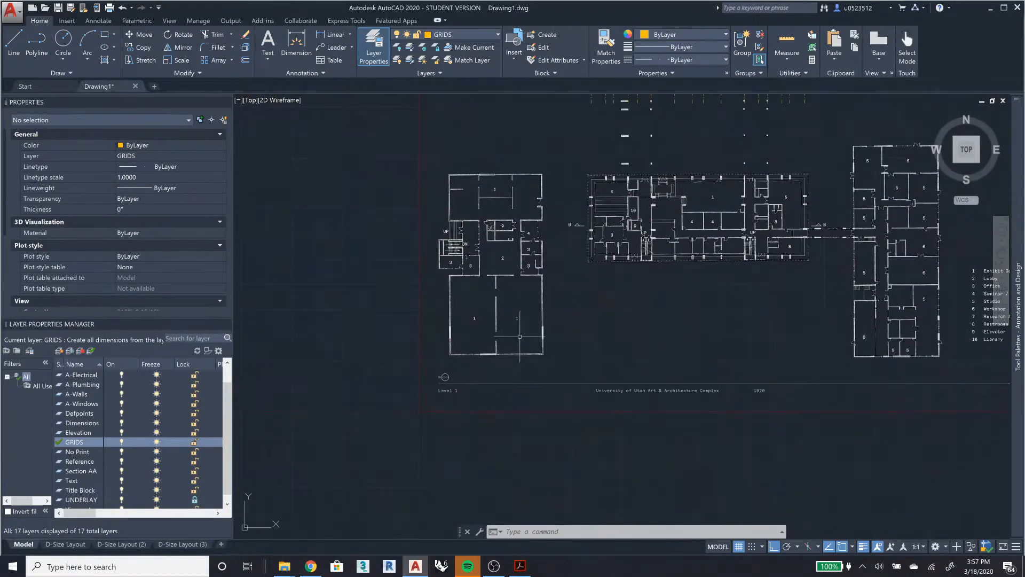
middle_click_drag(768, 302, 679, 431)
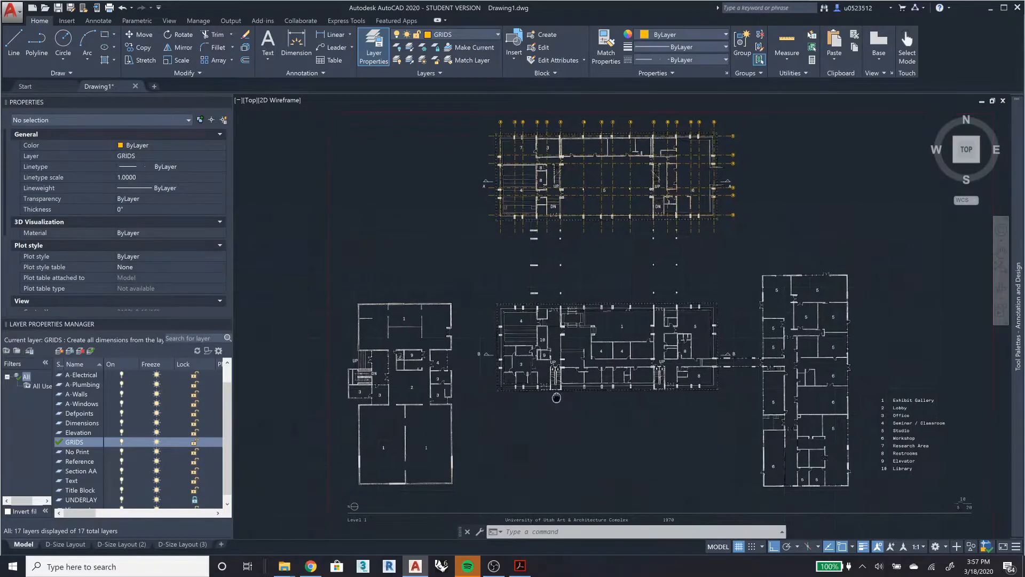
middle_click_drag(764, 422, 197, 324)
mouse_move(703, 333)
middle_mouse_down()
mouse_move(265, 363)
mouse_move(270, 413)
middle_mouse_up()
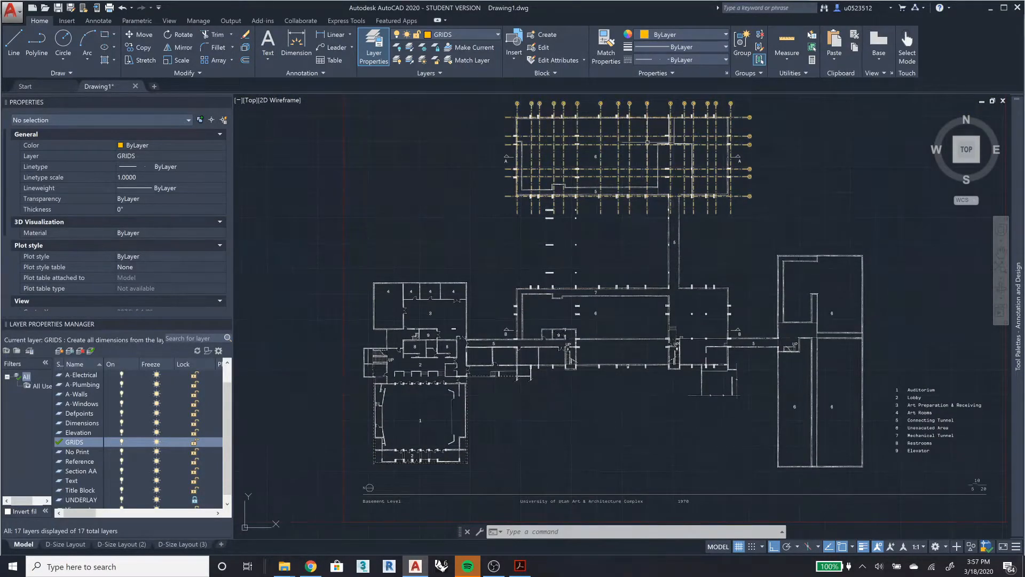
scroll(614, 117, "up", 4)
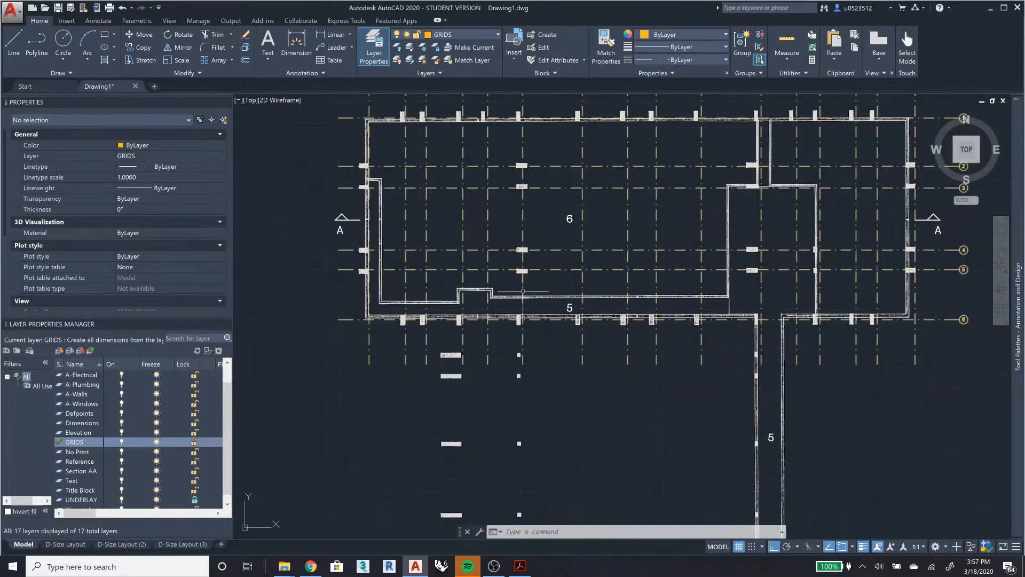
Check the copied grid against the columns, stairs and walls around rooms 3, 5 and 8 of the Level 1 plan.
scroll(523, 299, "down", 3)
middle_click_drag(410, 408, 1024, 314)
middle_click_drag(409, 380, 870, 376)
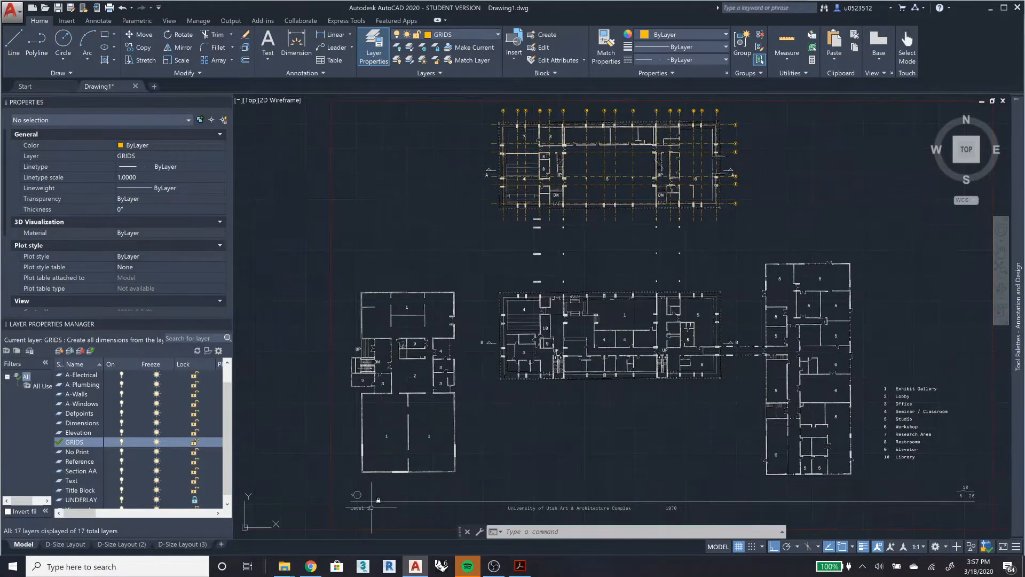
scroll(589, 136, "up", 4)
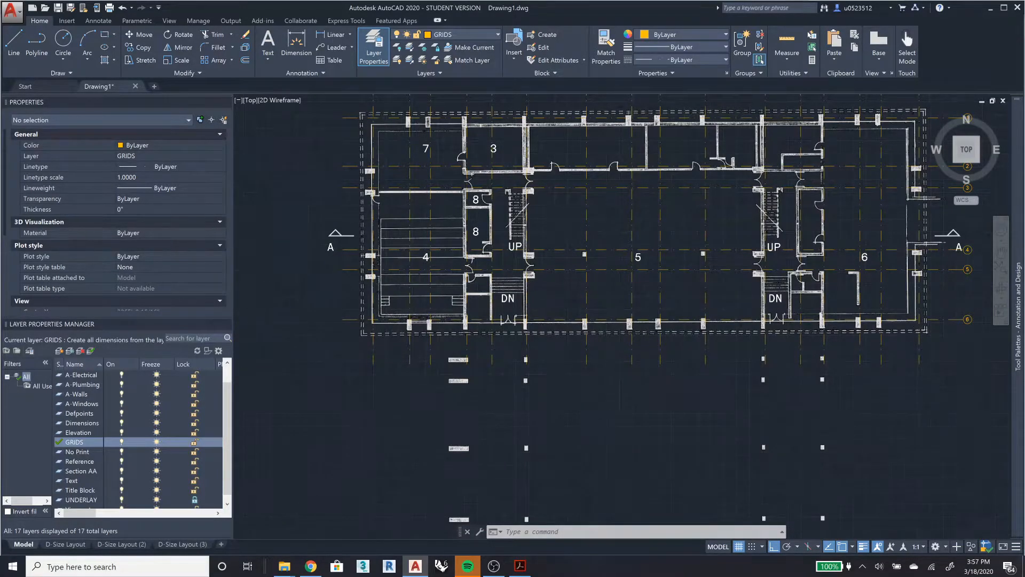
scroll(736, 107, "up", 2)
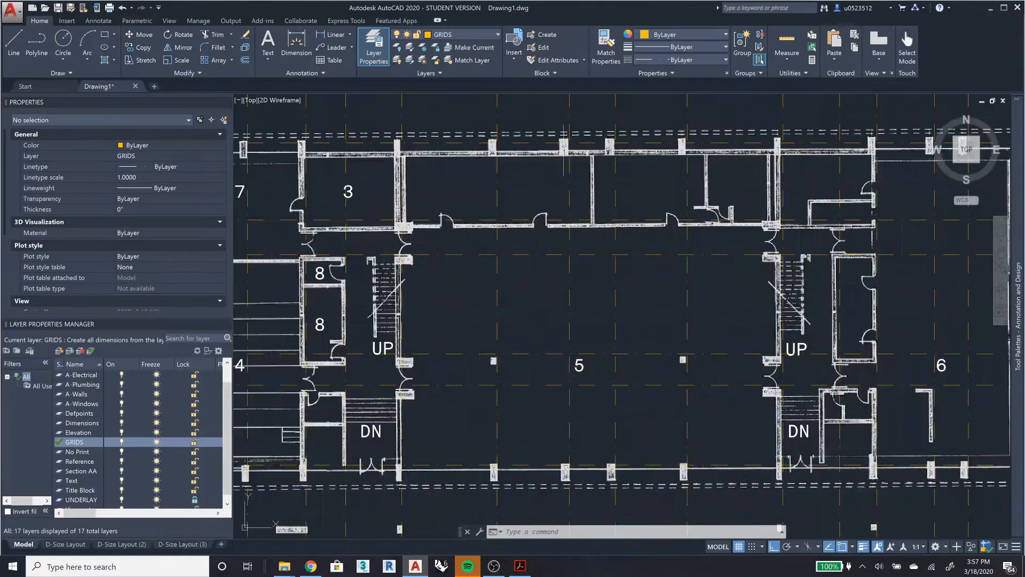
scroll(499, 255, "down", 4)
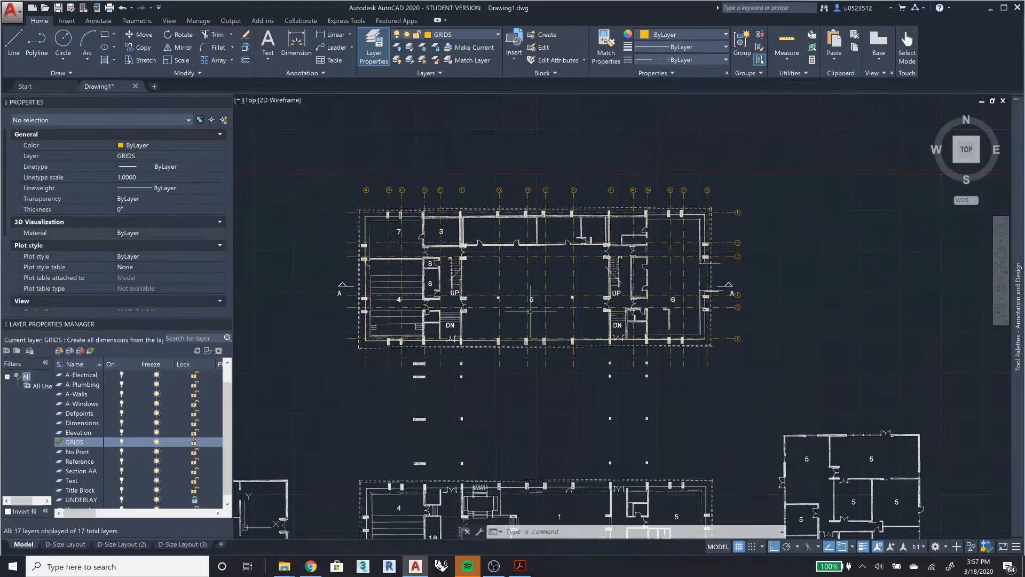
Open the D-Size Layout sheet and try to edit the "Basement Floor Plan" title in its title block.
left_click(65, 544)
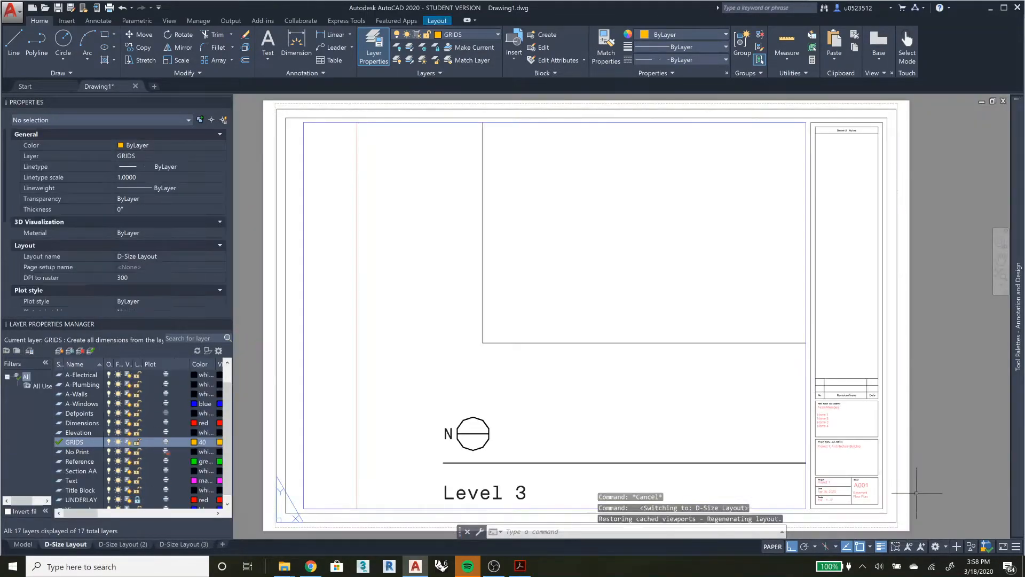
double_click(867, 493)
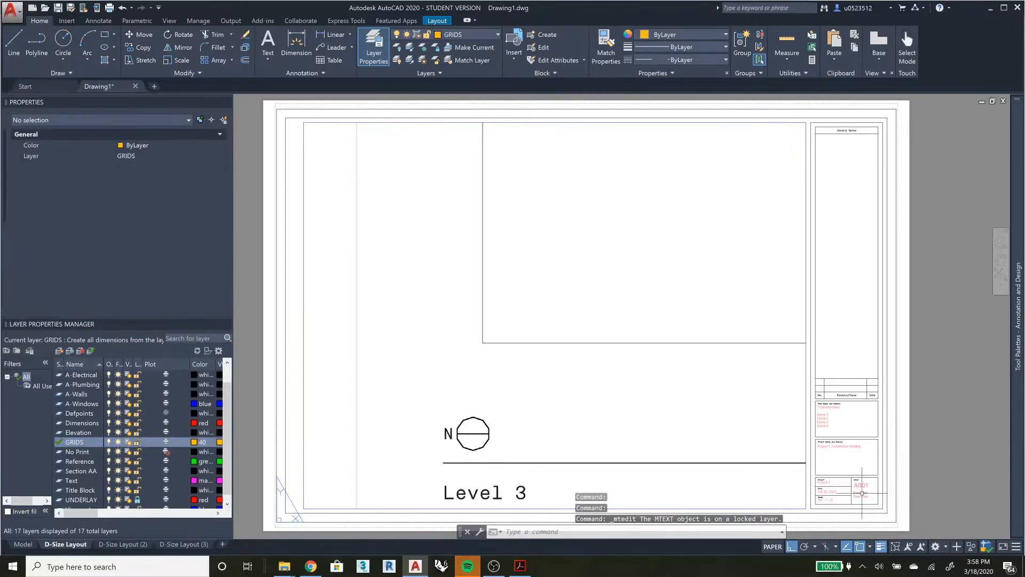
left_click(867, 493)
scroll(866, 493, "up", 6)
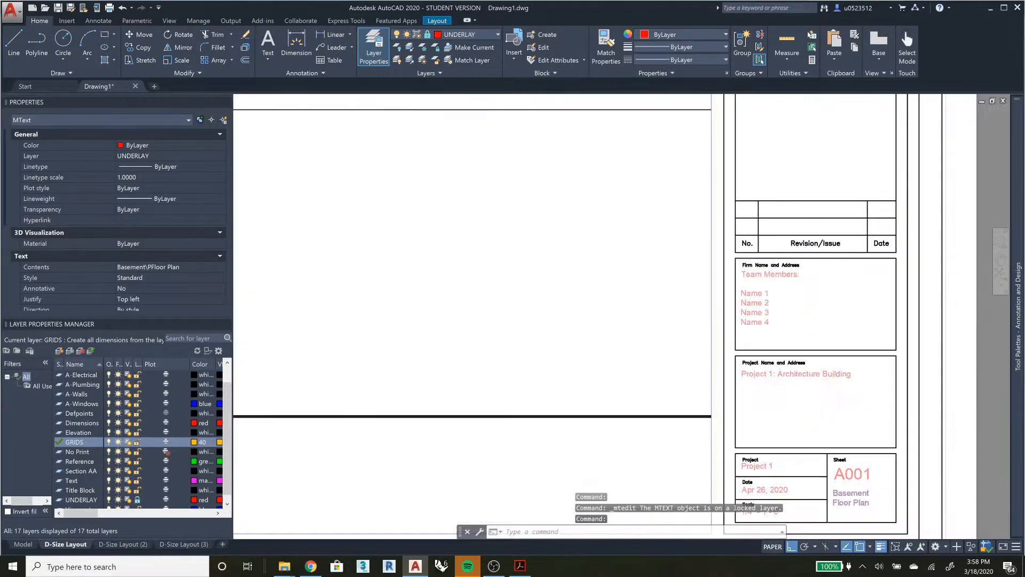
key("Escape")
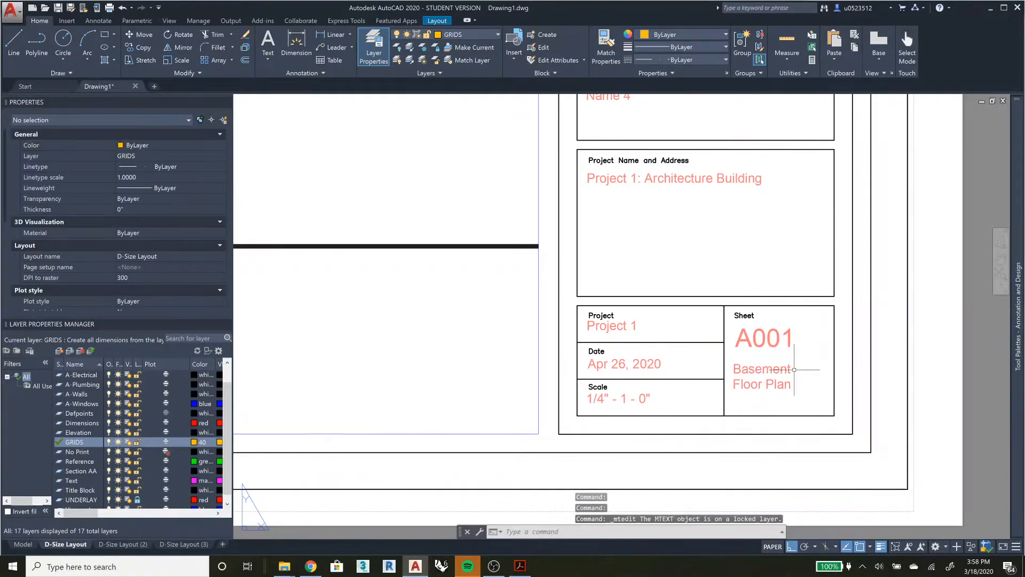
key("Escape")
key("Escape")
key("Escape")
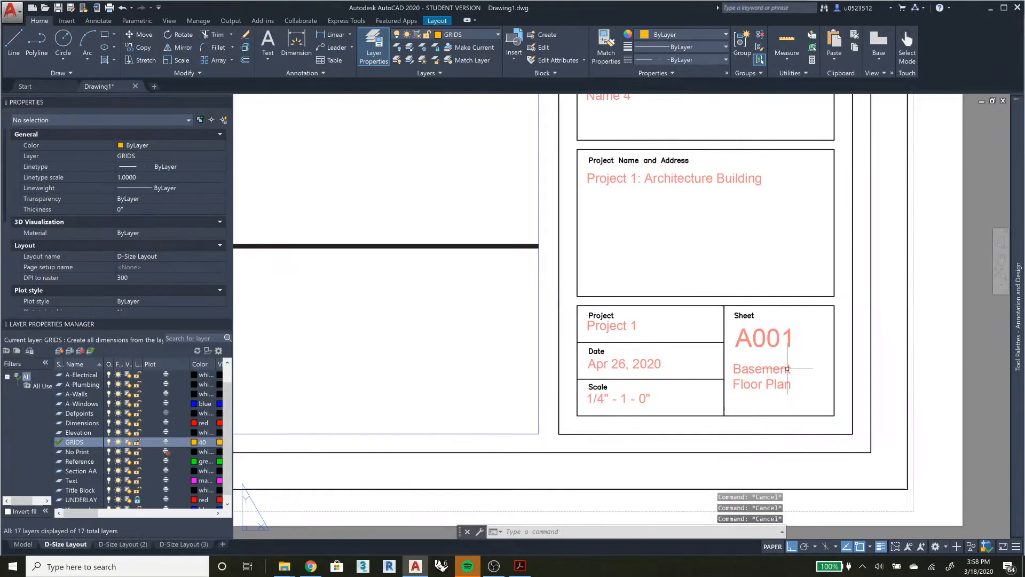
Try again to edit the "Basement Floor Plan" text, repeating the MTEDIT command on it.
left_click(787, 369)
double_click(787, 369)
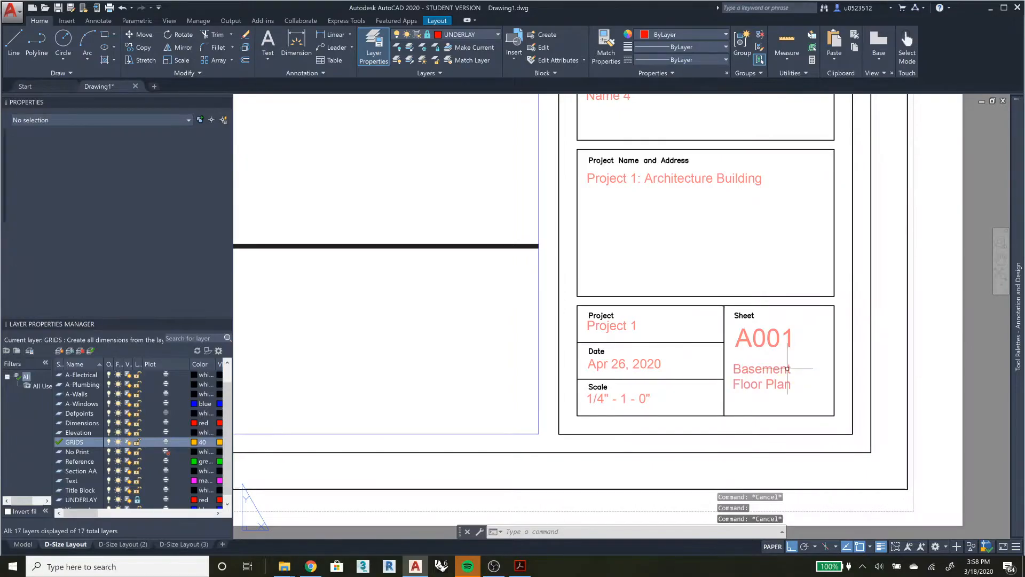
left_click(779, 368)
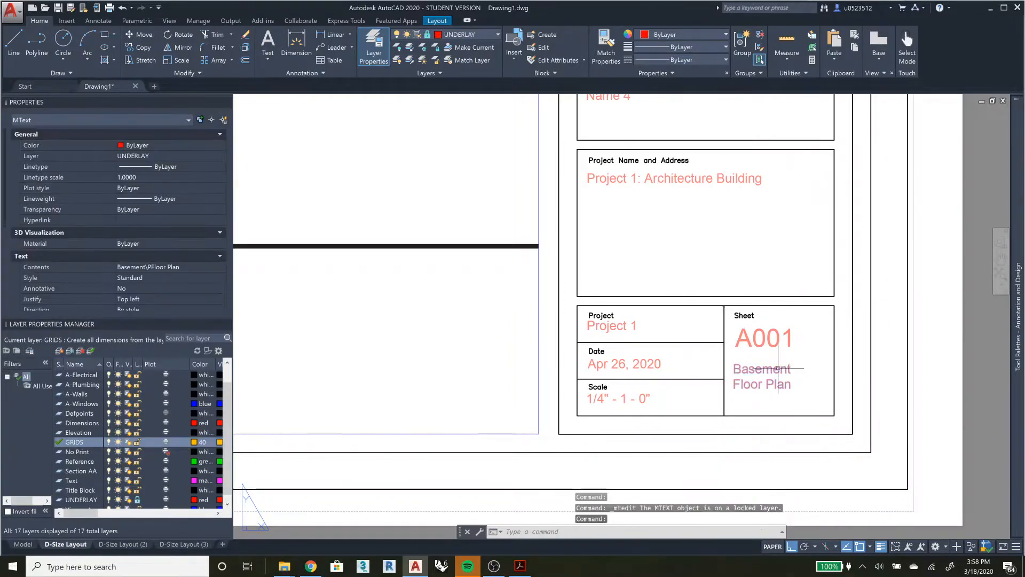
right_click(779, 369)
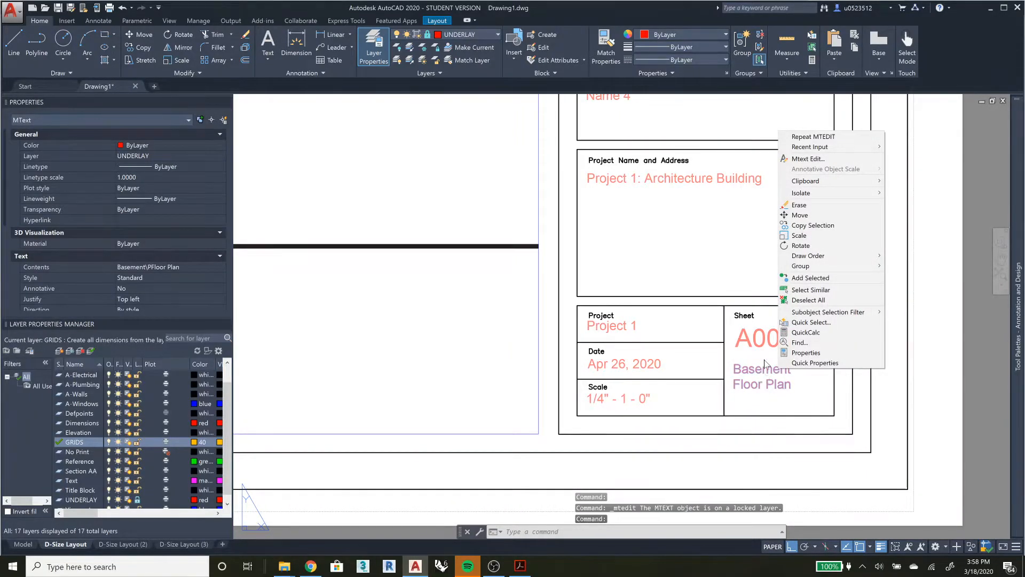
left_click(813, 136)
left_click(778, 368)
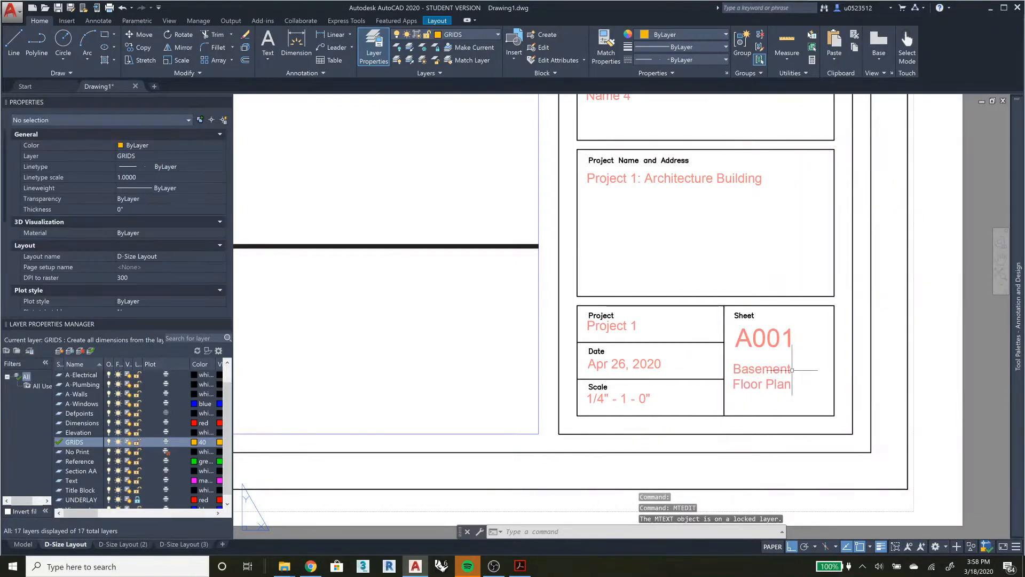
Unlock the UNDERLAY layer that holds the sheet title text.
left_click(736, 369)
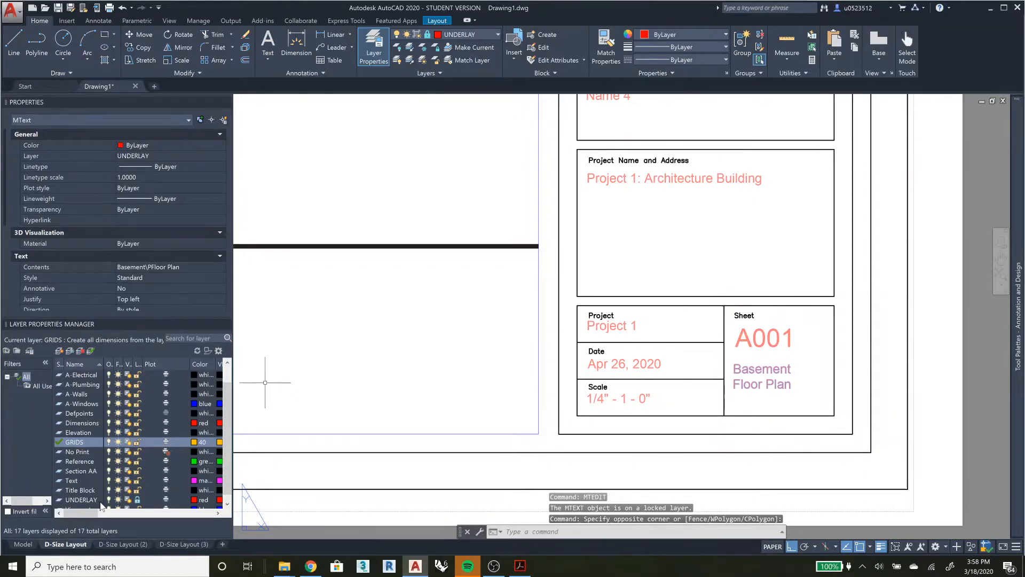
scroll(98, 489, "down", 1)
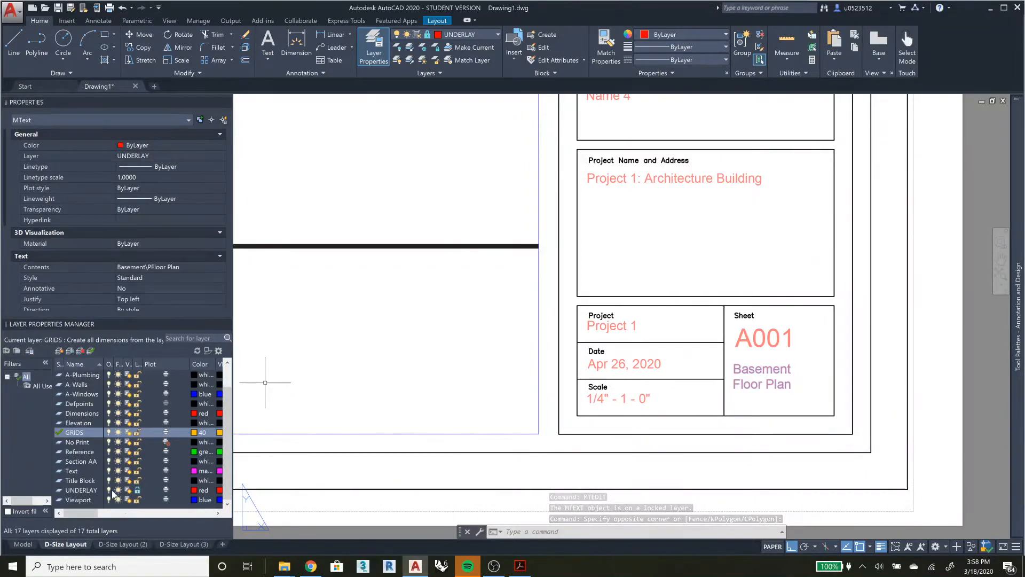
left_click(137, 490)
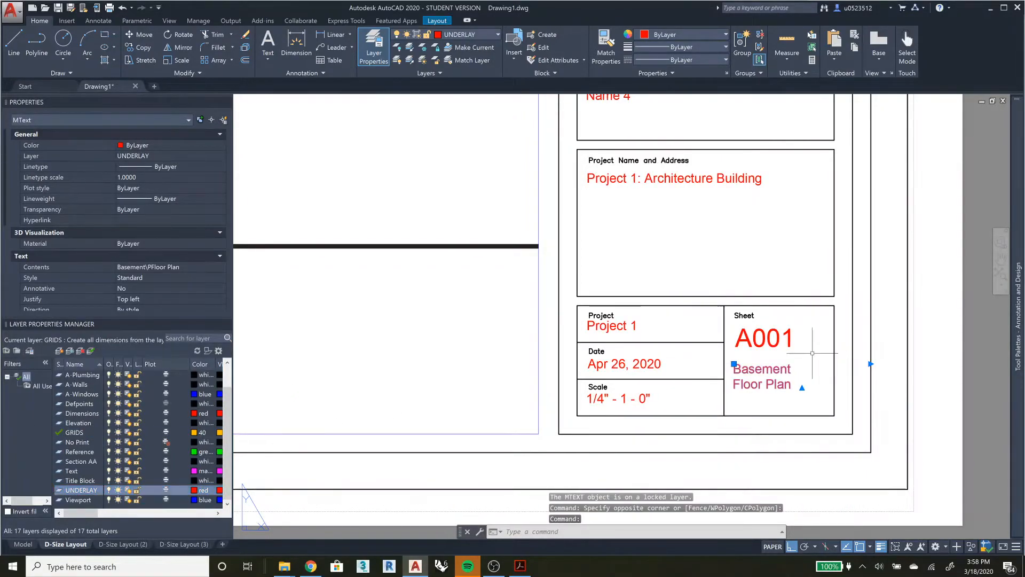
Move the A001 sheet number and the "Basement Floor Plan" title to the Dimensions layer.
left_click(770, 337)
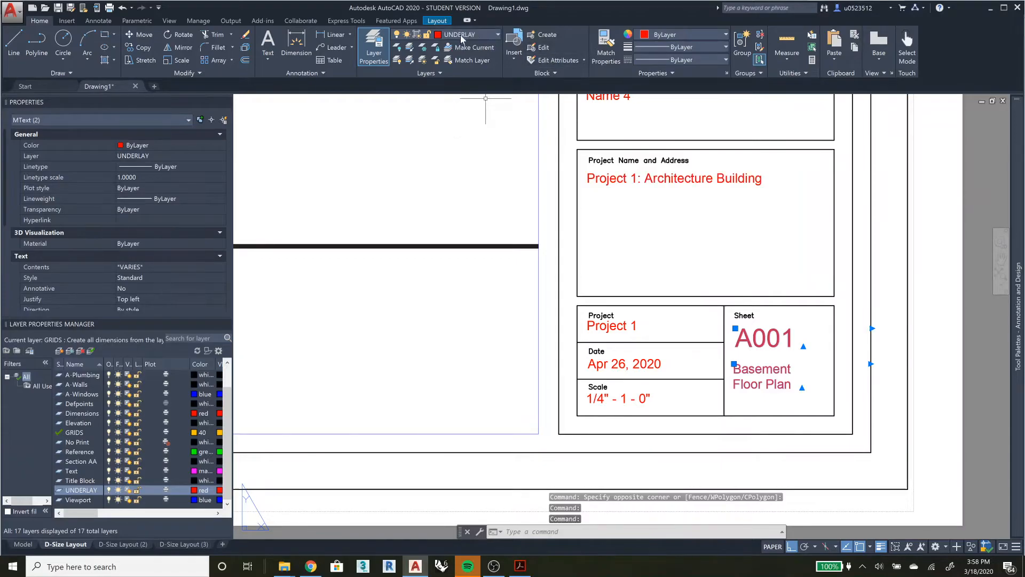
left_click(486, 36)
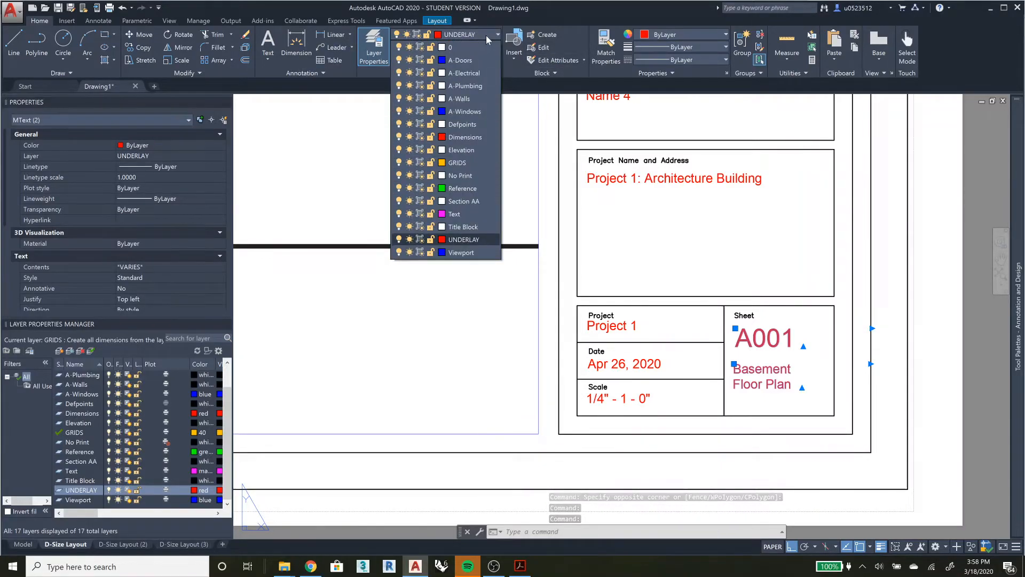
left_click(469, 137)
left_click(787, 384)
left_click(776, 390)
key("Escape")
left_click(774, 389)
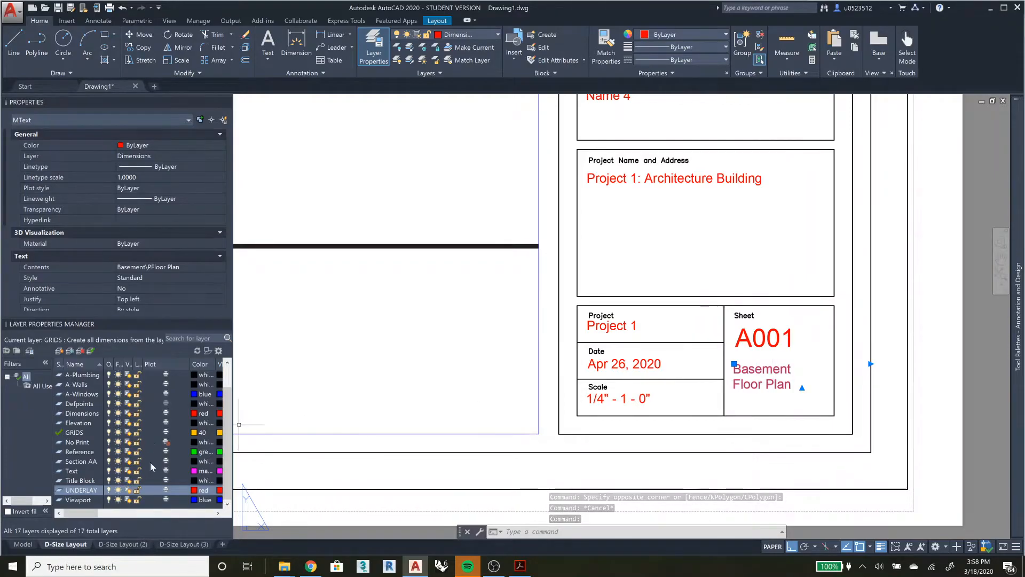
left_click(465, 36)
left_click(473, 124)
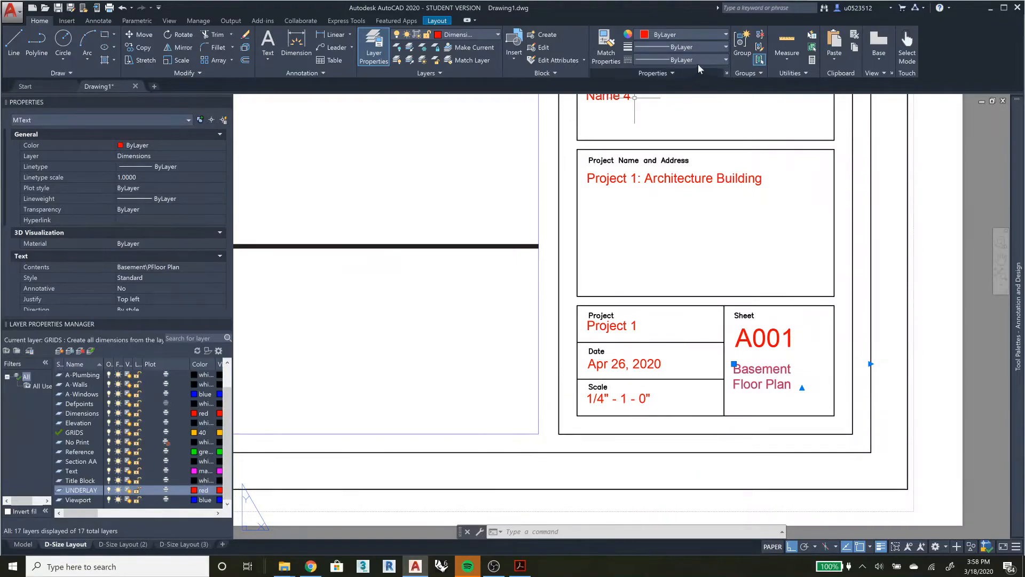
Change the sheet title's first line to "Level 1" so it reads "Level 1 Floor Plan", and finish text editing.
double_click(776, 372)
left_click_drag(794, 371, 702, 372)
type("lE")
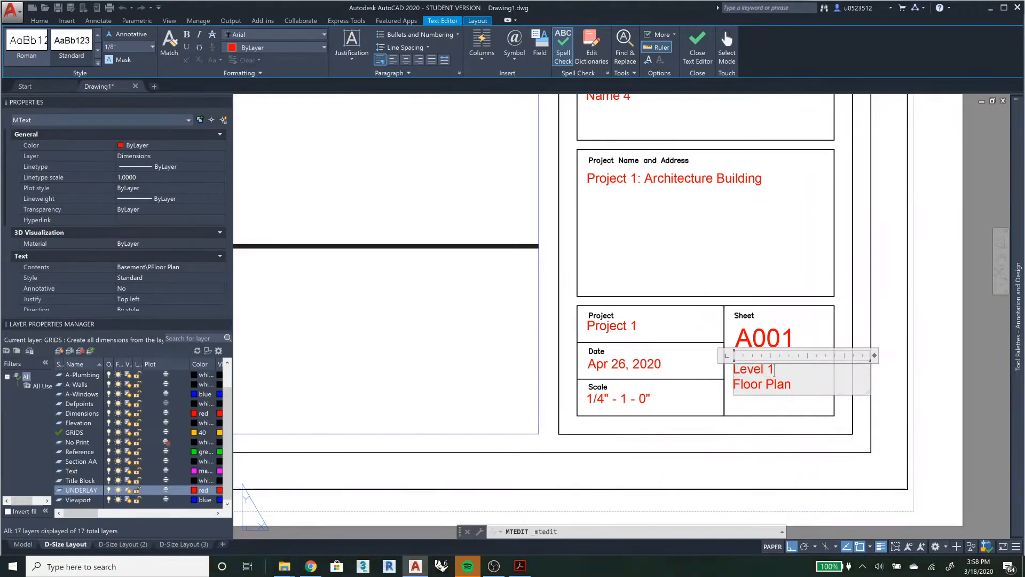
left_click(751, 335)
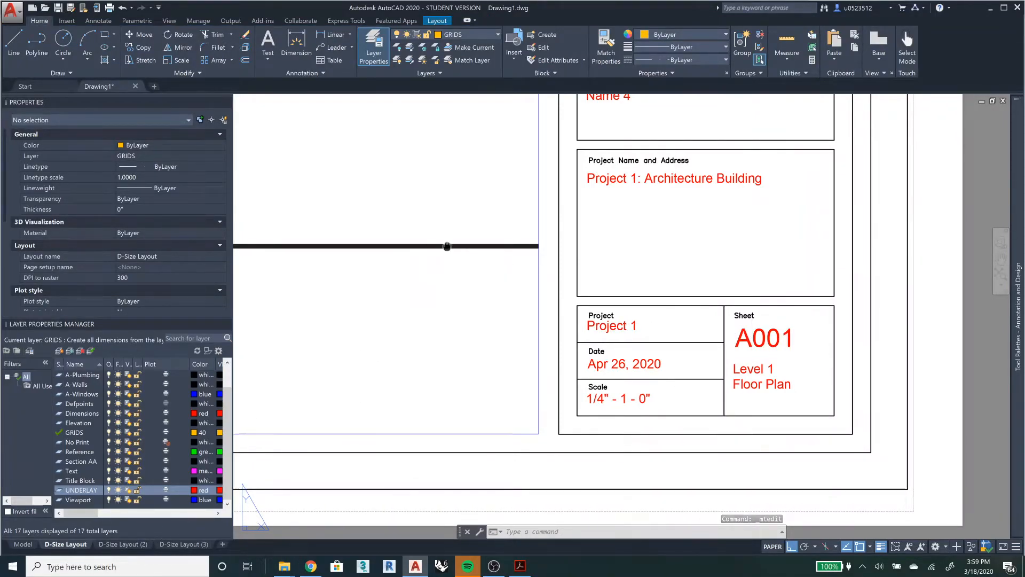
Activate the main viewport on the D-Size Layout sheet and unlock its view.
scroll(700, 369, "down", 4)
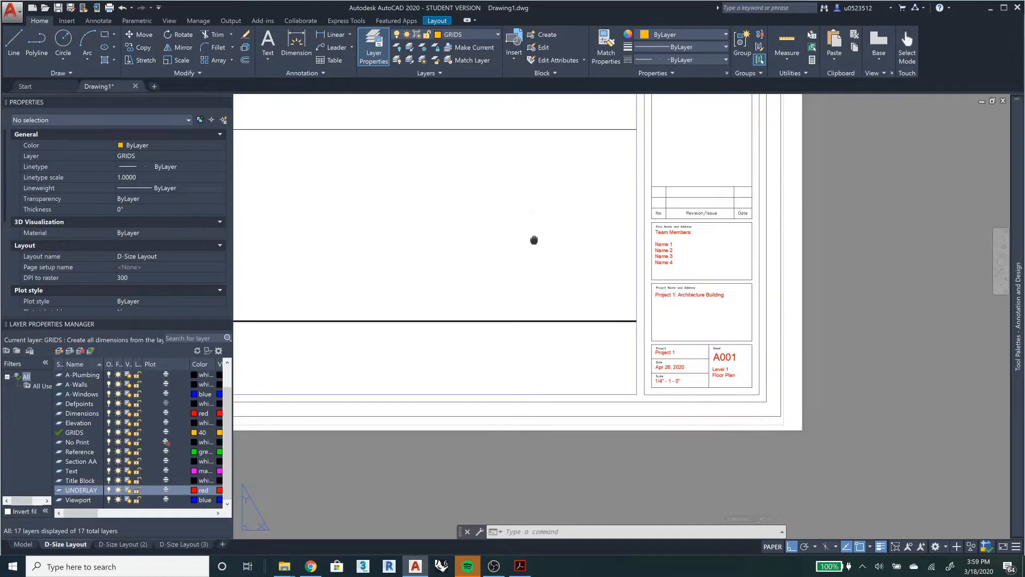
middle_click_drag(534, 240, 538, 243)
middle_click_drag(750, 366, 751, 368)
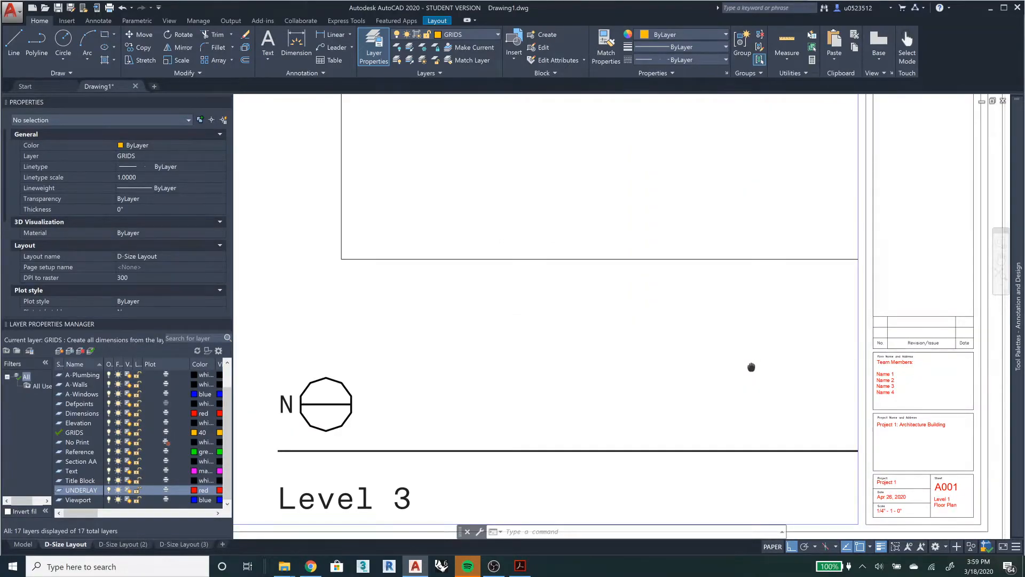
scroll(657, 291, "down", 2)
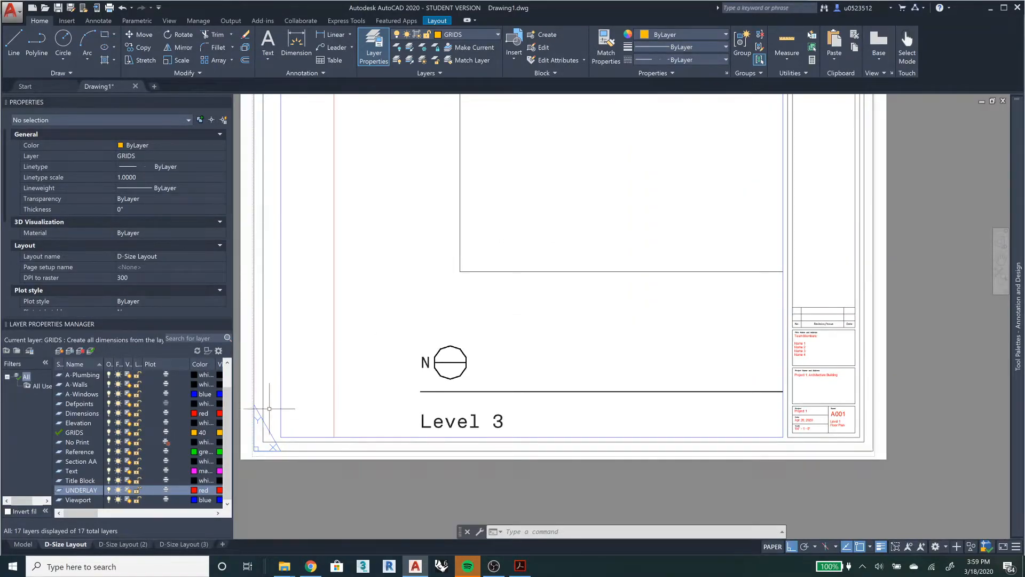
left_click(281, 408)
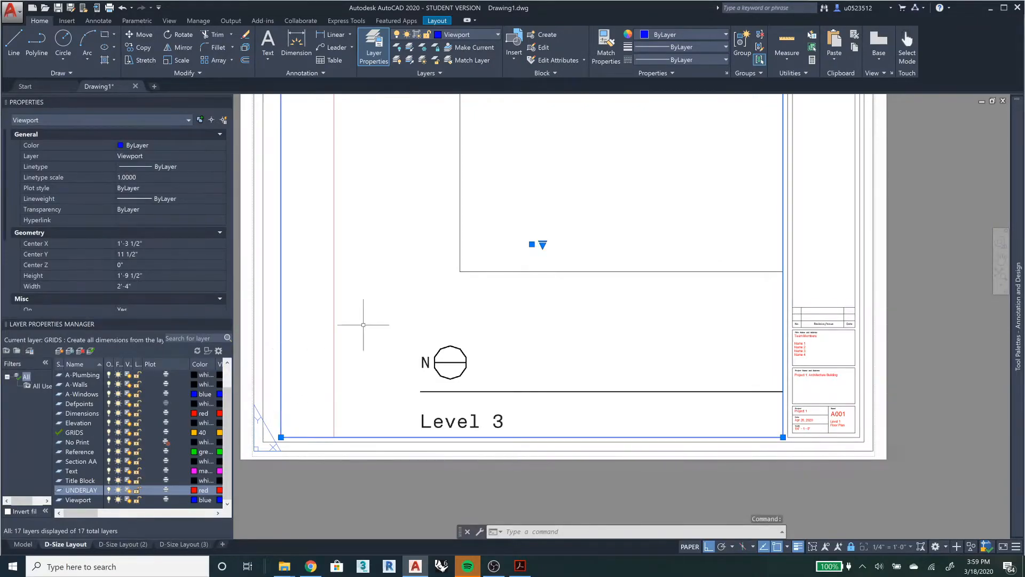
middle_click_drag(584, 328, 617, 375)
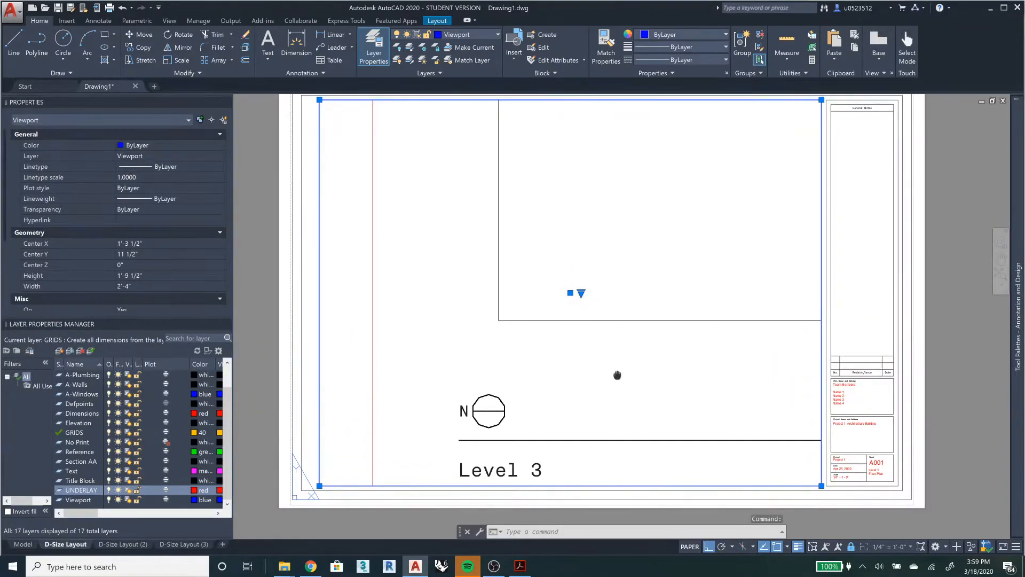
double_click(366, 362)
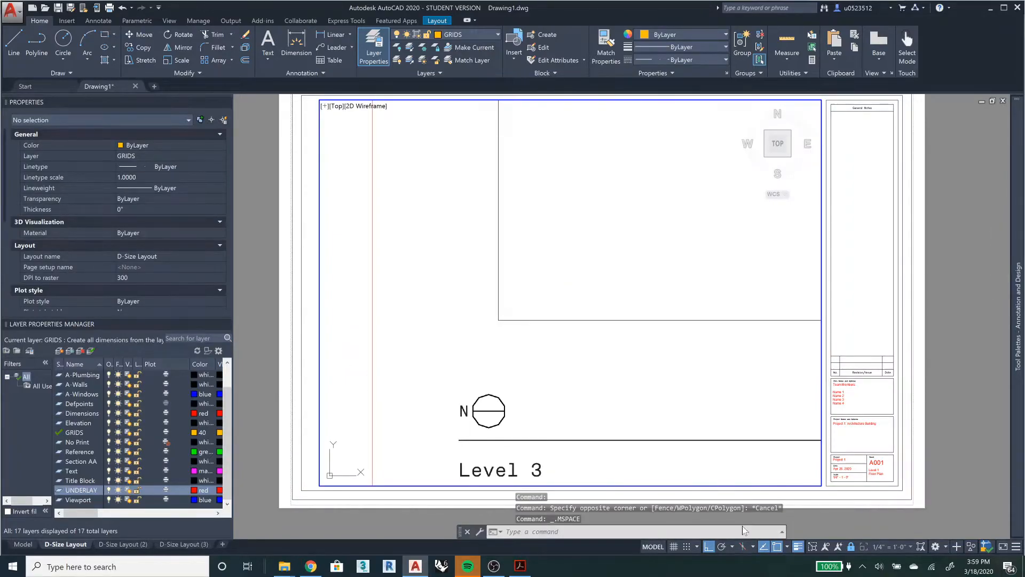
mouse_move(652, 261)
middle_mouse_down()
mouse_move(566, 288)
mouse_move(595, 275)
mouse_move(670, 281)
mouse_move(666, 270)
middle_mouse_up()
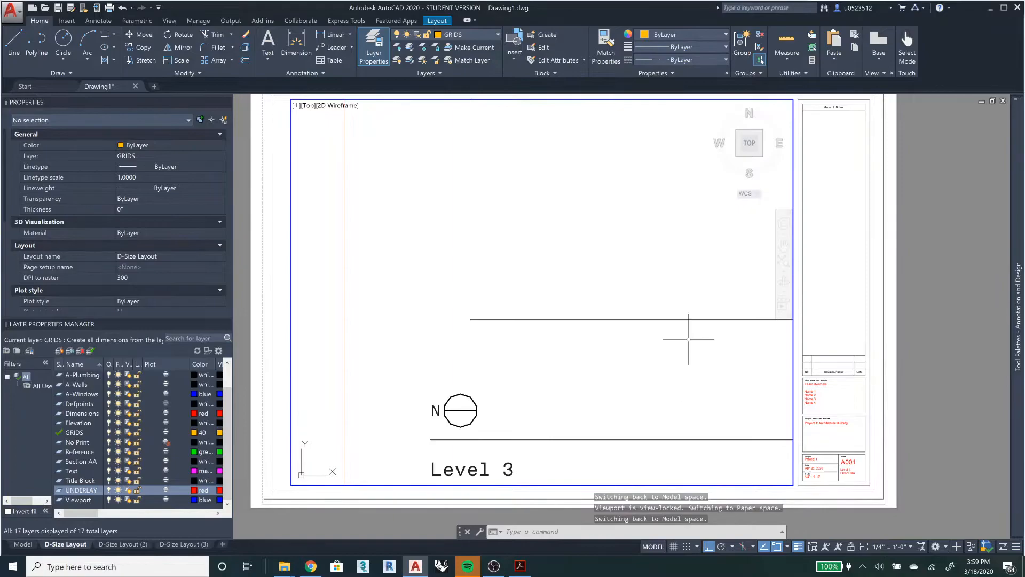
Bring the gridded Level 1 plan into the active viewport so that it fills most of the D-Size Layout sheet.
scroll(584, 322, "down", 2)
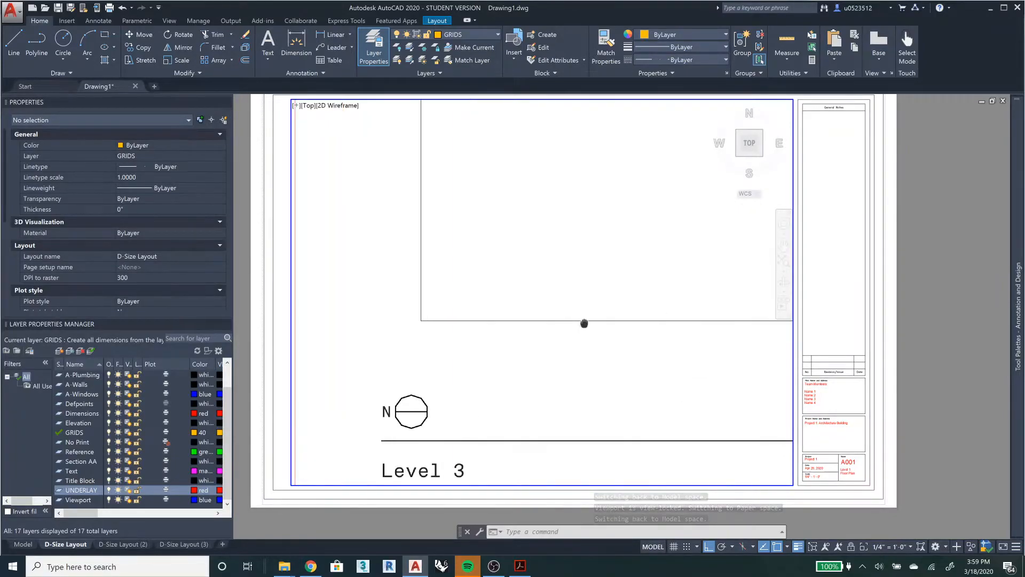
scroll(584, 320, "down", 4)
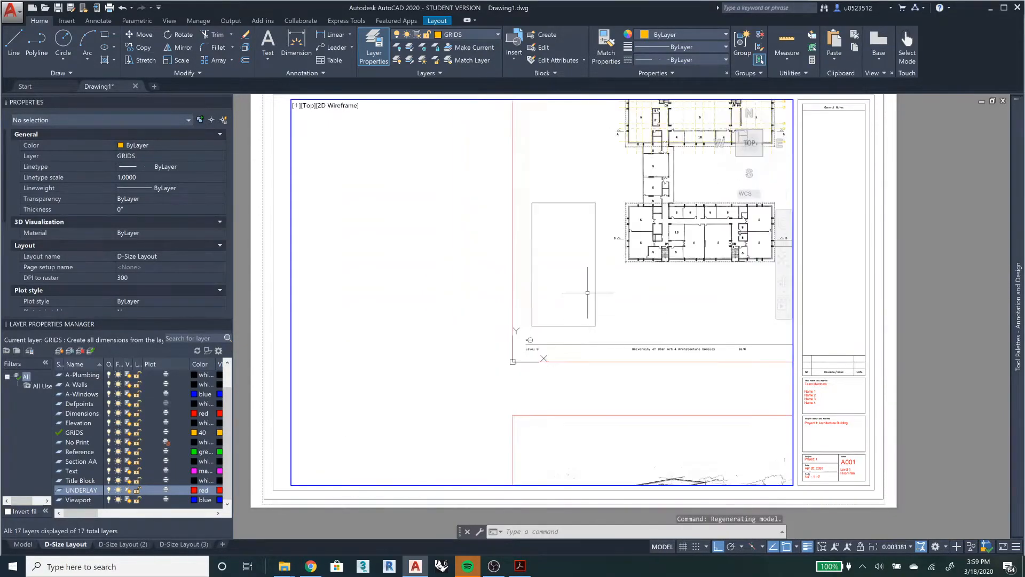
middle_click_drag(707, 265, 442, 320)
scroll(442, 320, "down", 4)
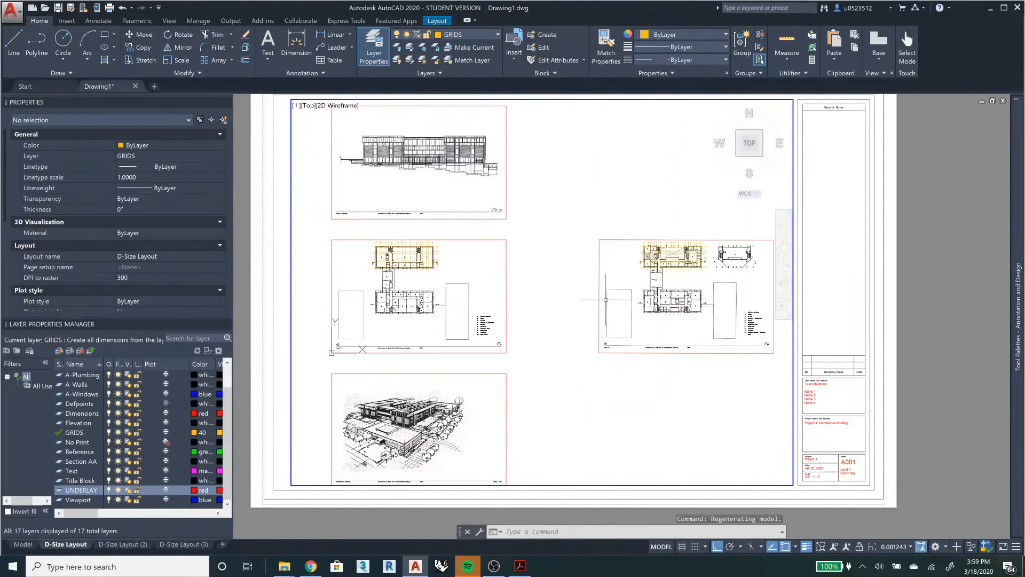
middle_click_drag(565, 305, 543, 314)
scroll(543, 314, "up", 6)
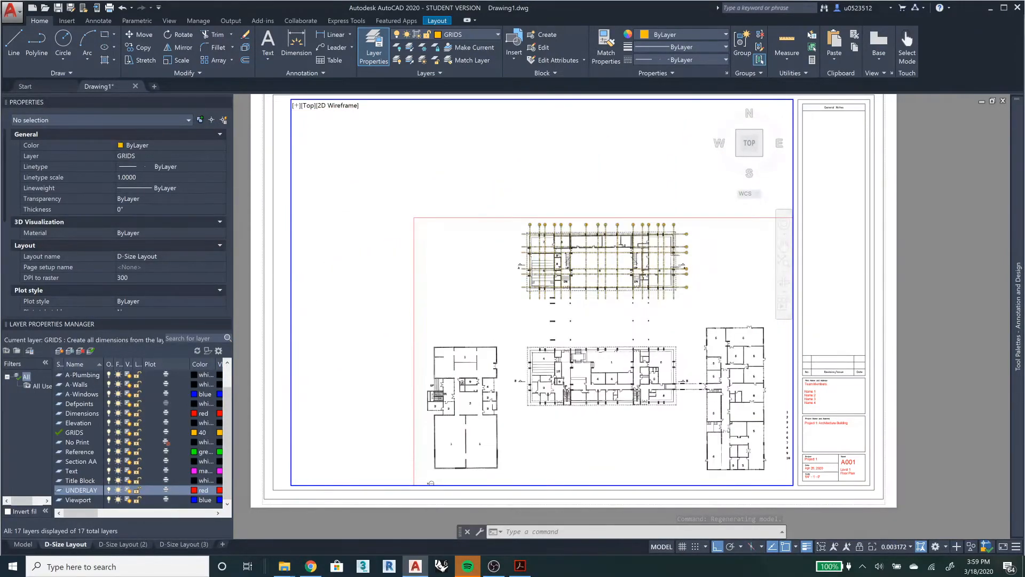
scroll(665, 231, "up", 3)
middle_click_drag(665, 230, 650, 285)
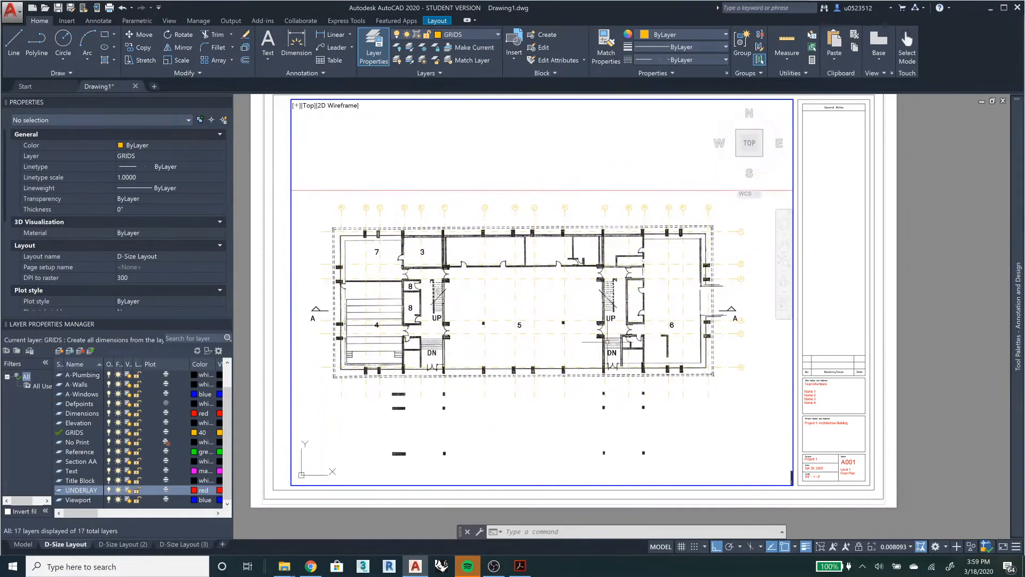
Set the viewport scale to 1/8" = 1'-0", position the Level 1 plan within the viewport, and lock its view.
left_click(898, 546)
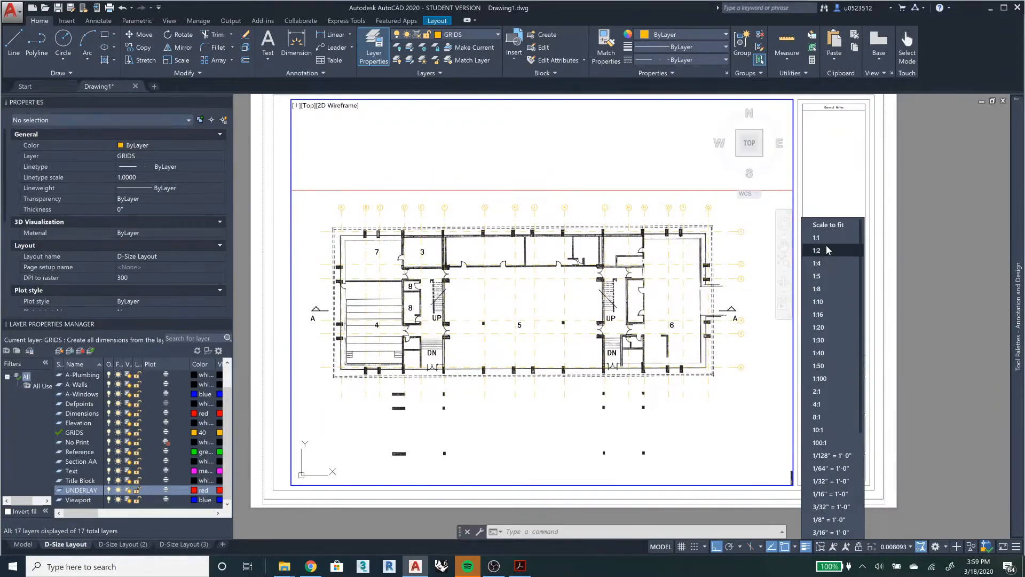
left_click(840, 520)
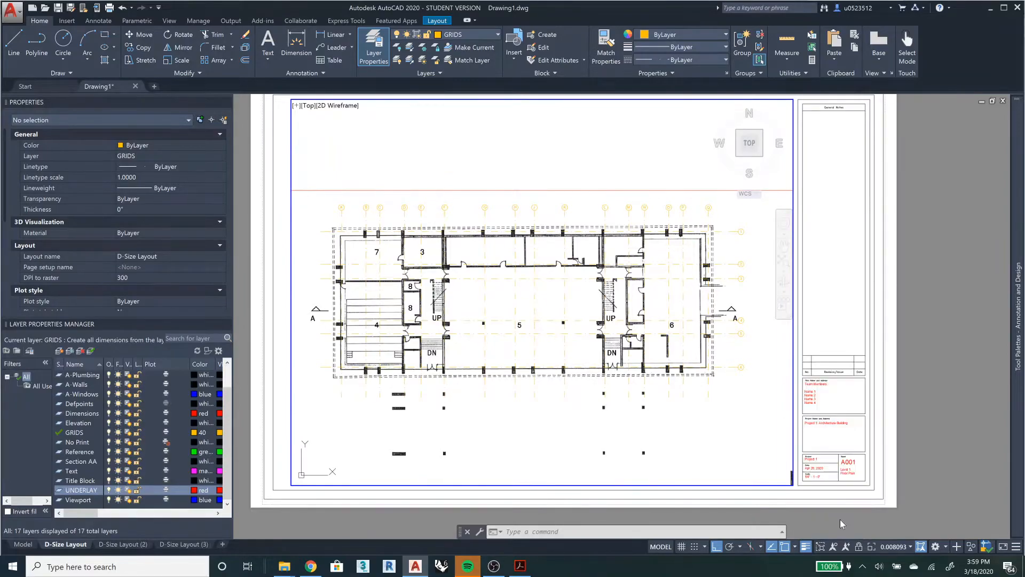
middle_click_drag(554, 291, 579, 280)
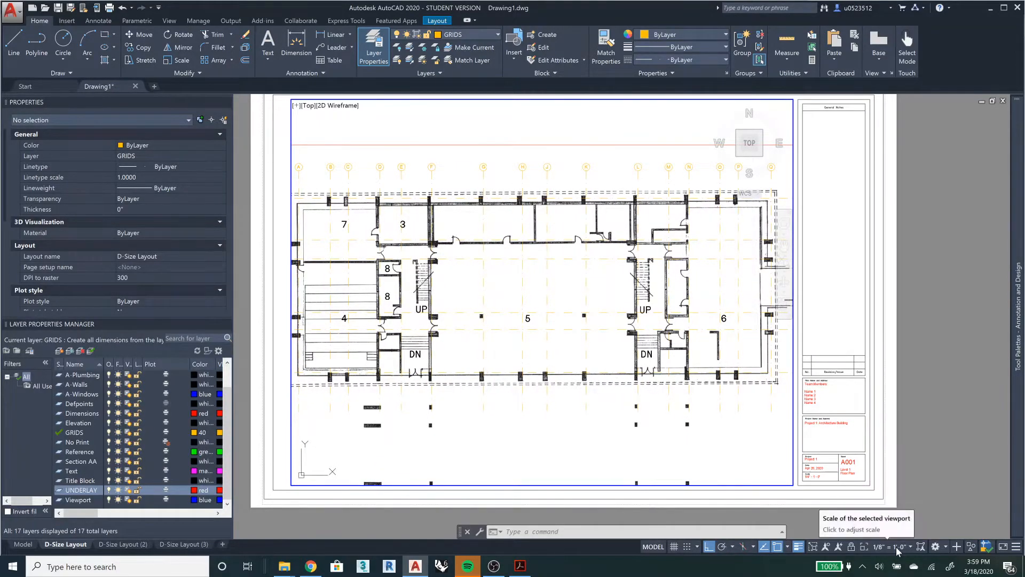
left_click(852, 549)
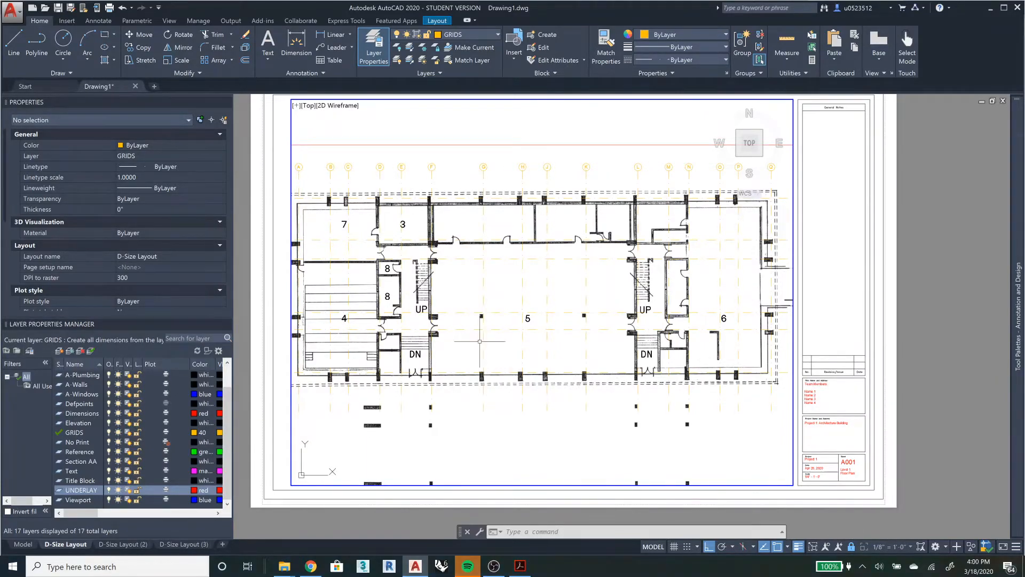
Leave the viewport for paper space, re-enter its model space, and return to paper space.
left_click(654, 546)
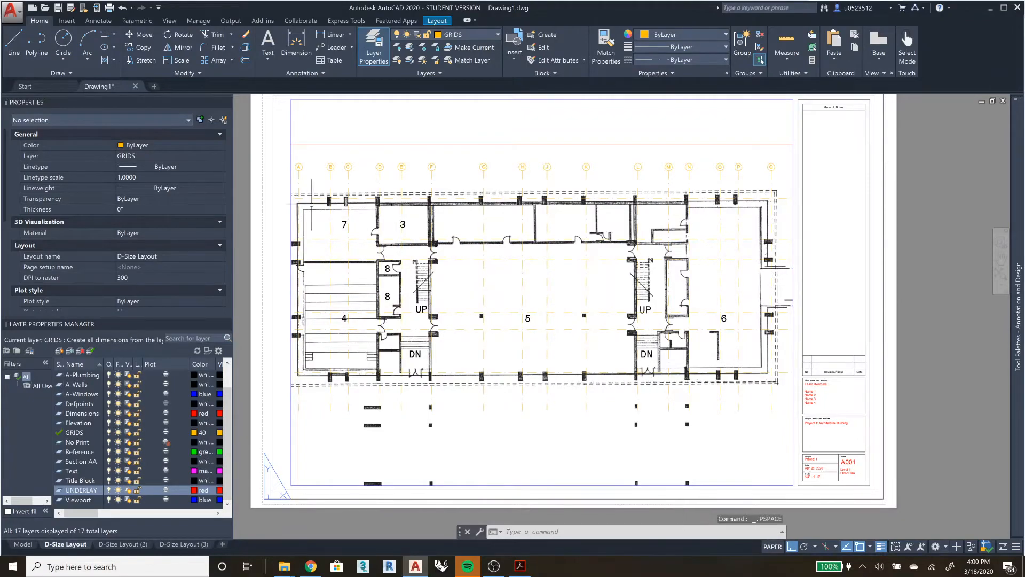
left_click(278, 145)
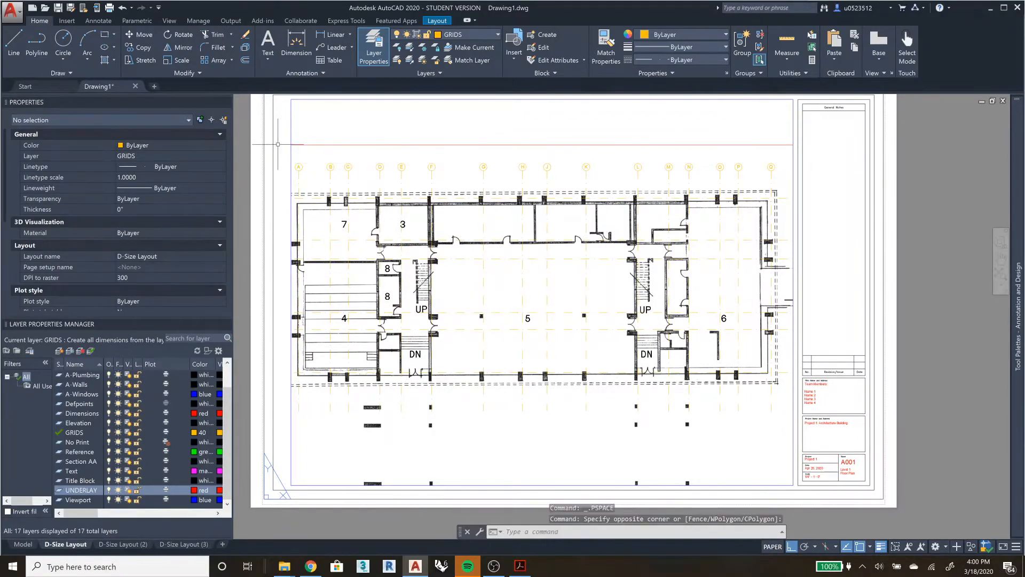
key("Escape")
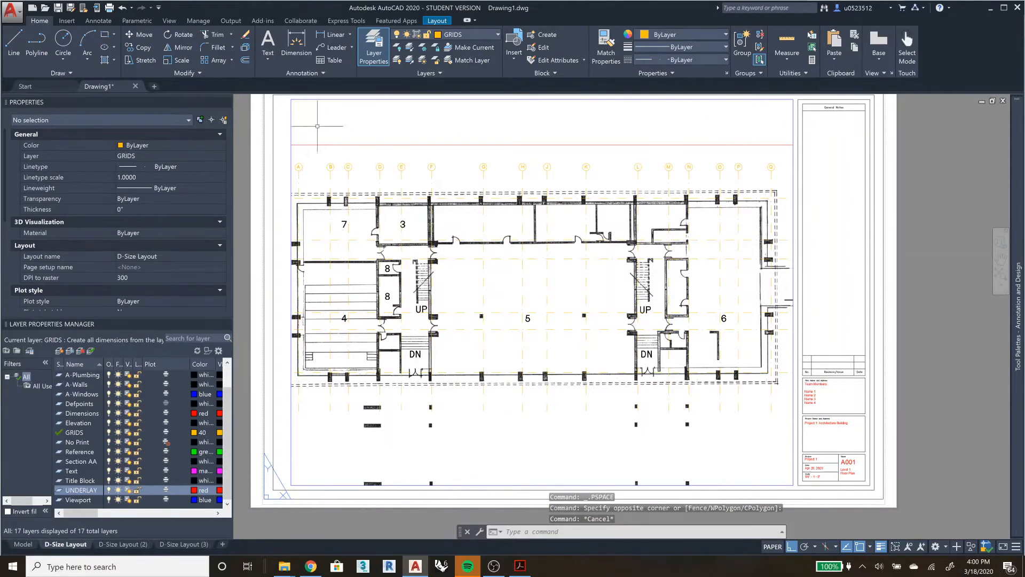
double_click(345, 123)
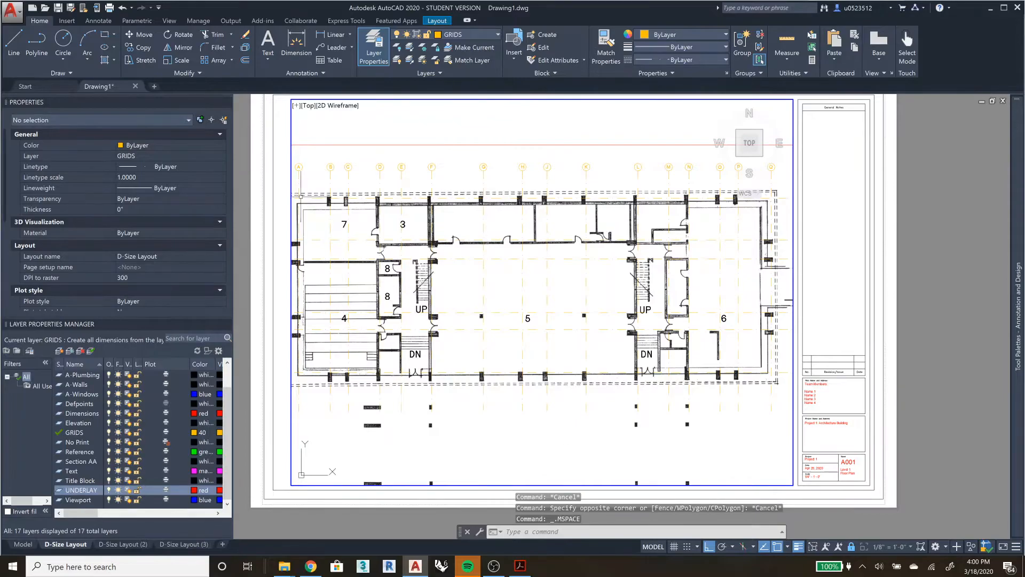
double_click(278, 150)
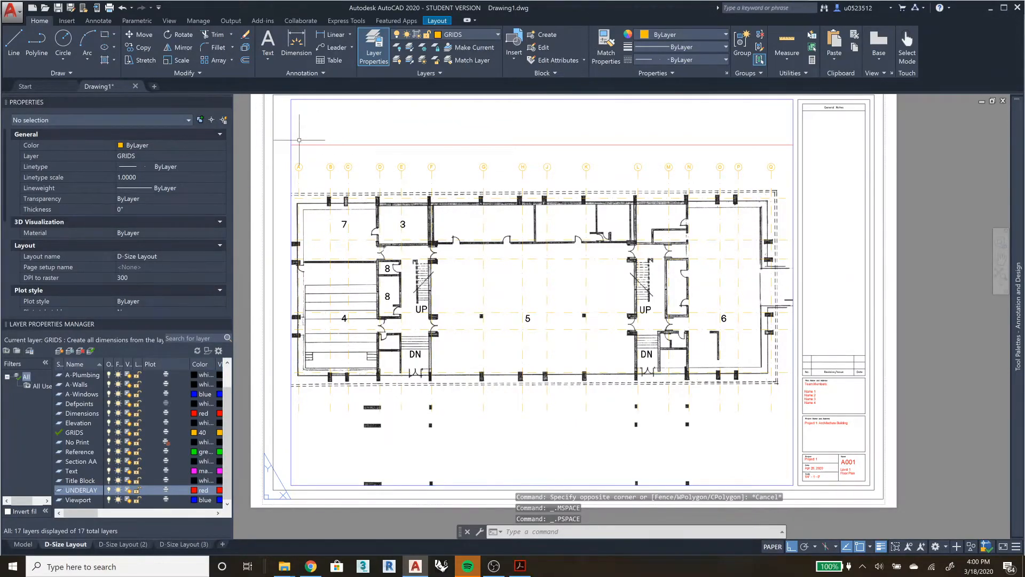
Stretch the main viewport's upper-left and lower-left corners out to the title block border, making it 2'-5" wide and 1'-10" high.
left_click(291, 137)
middle_click_drag(377, 182, 413, 216)
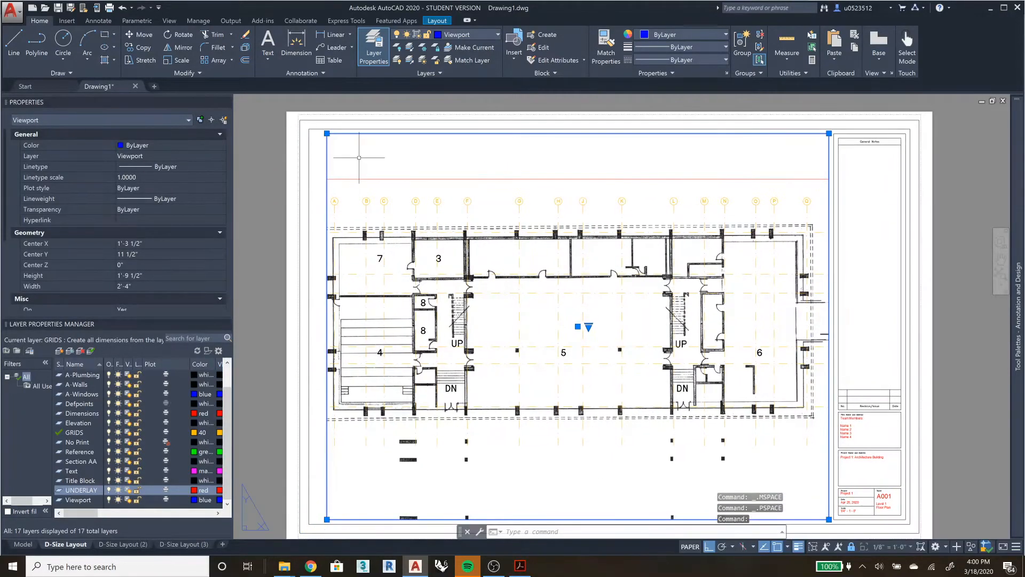
left_click(327, 133)
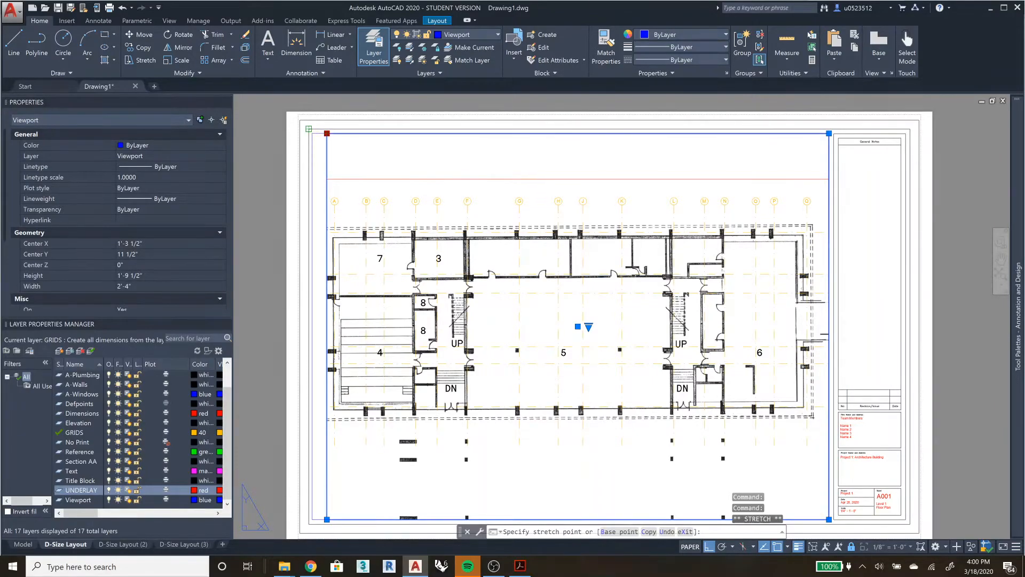
left_click(309, 129)
middle_click_drag(801, 374, 791, 260)
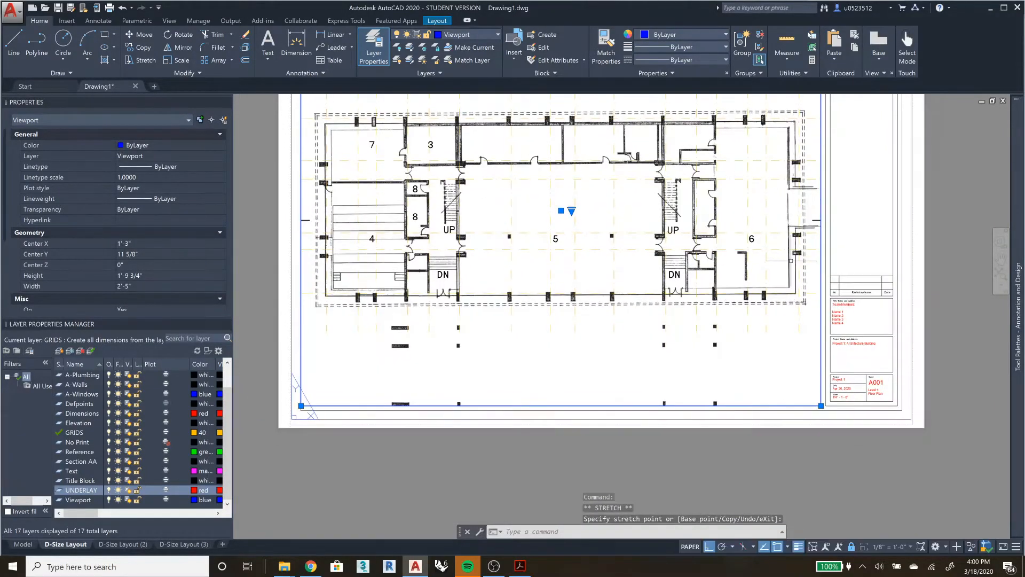
left_click(301, 405)
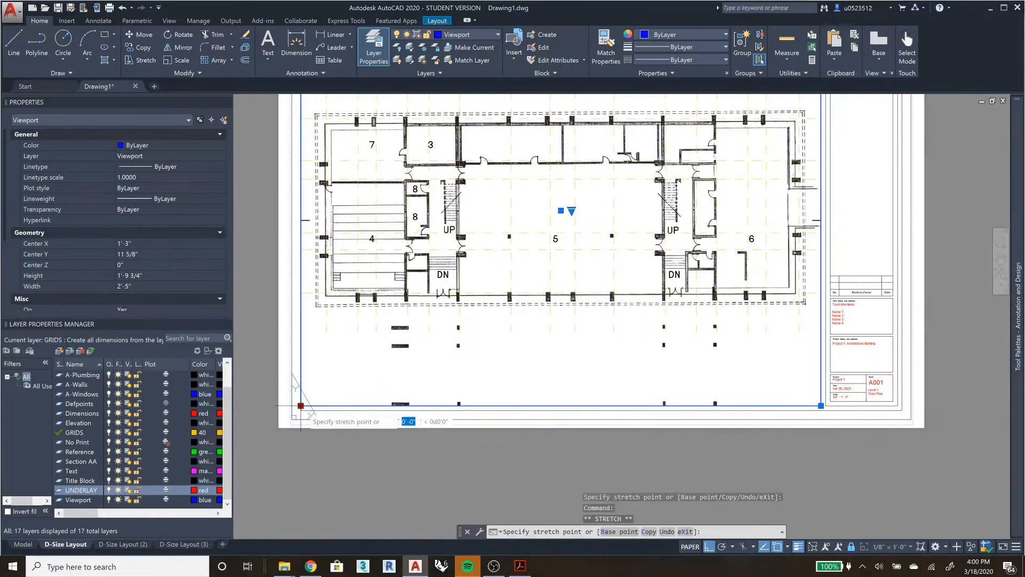
left_click(300, 411)
middle_click_drag(717, 322, 746, 354)
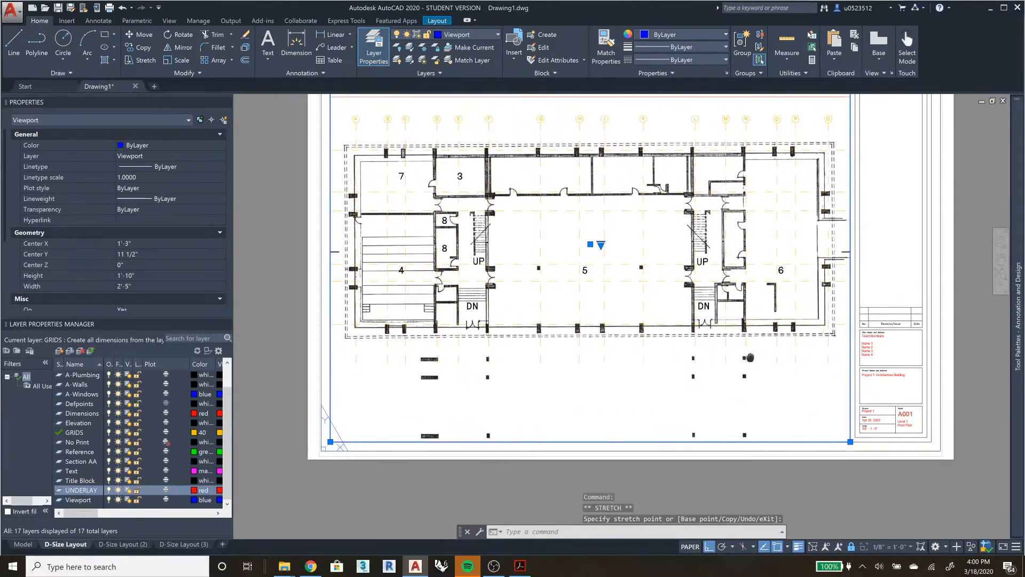
key("Escape")
middle_click_drag(760, 239, 712, 311)
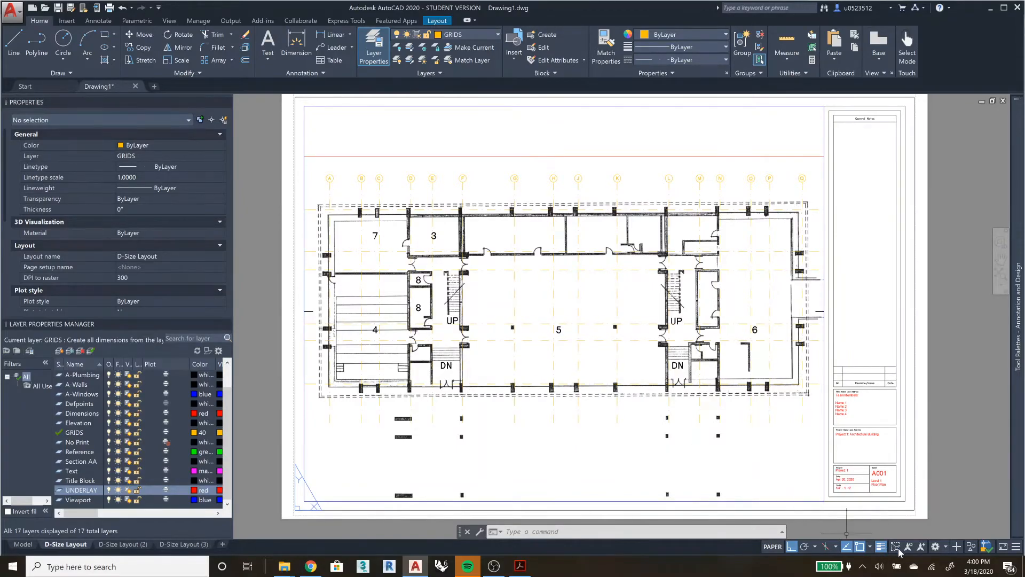
Activate the Level 1 plan's viewport and unlock its view.
left_click(962, 339)
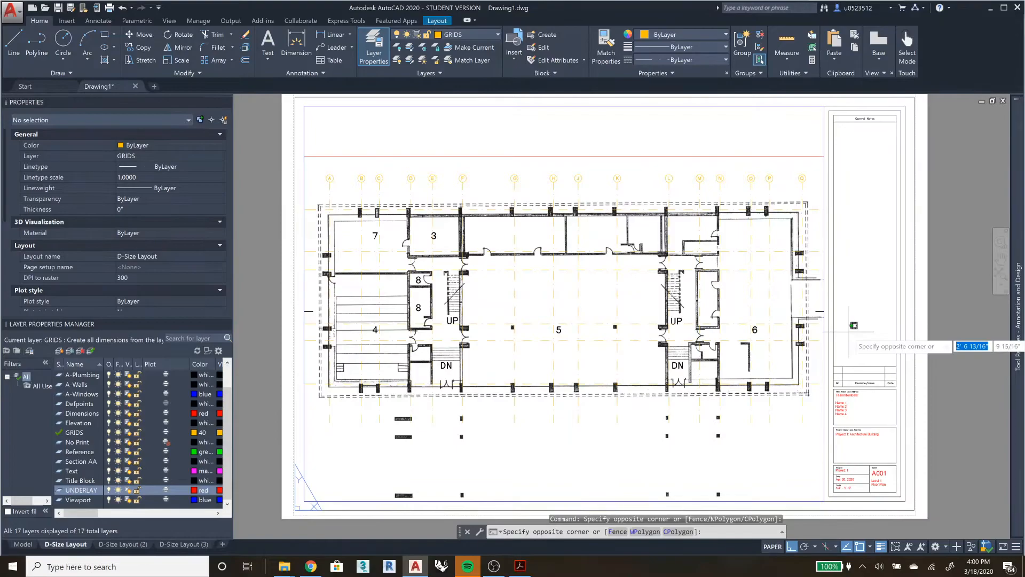
key("Escape")
double_click(793, 437)
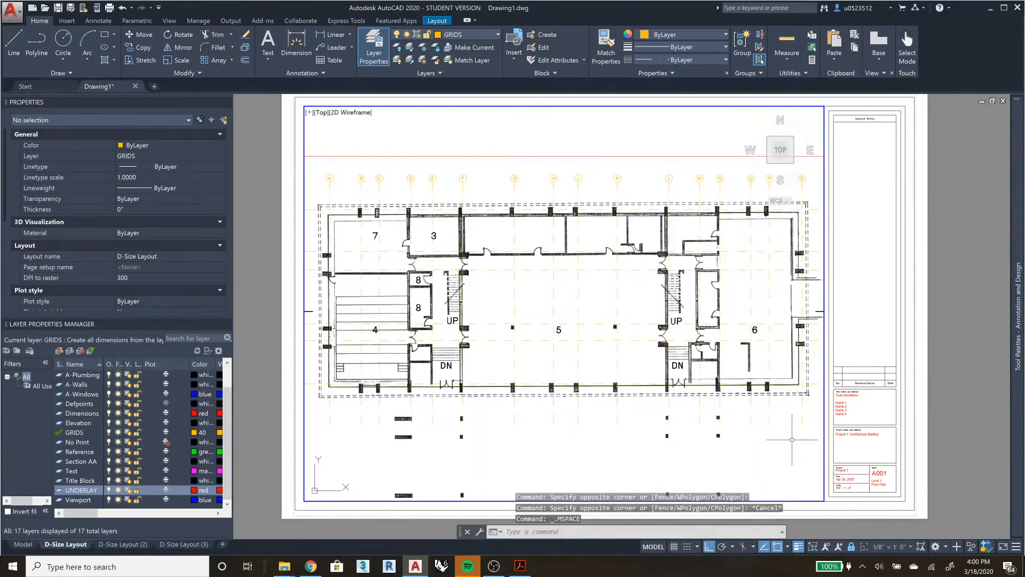
Try viewport scales of 1/16" = 1'-0", 3/16" = 1'-0" and 3/32" = 1'-0" on the Level 1 plan.
left_click(890, 546)
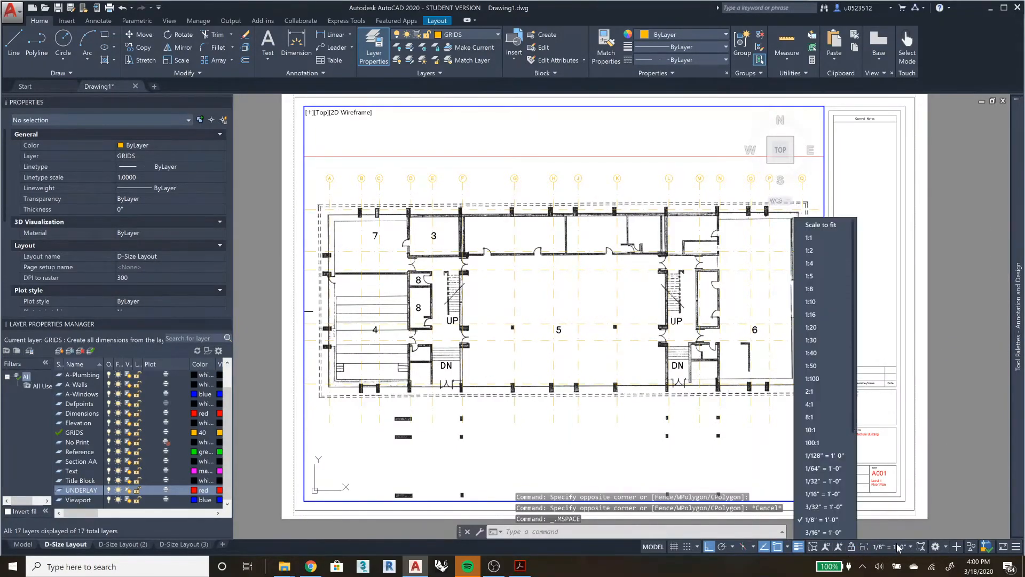
left_click(836, 502)
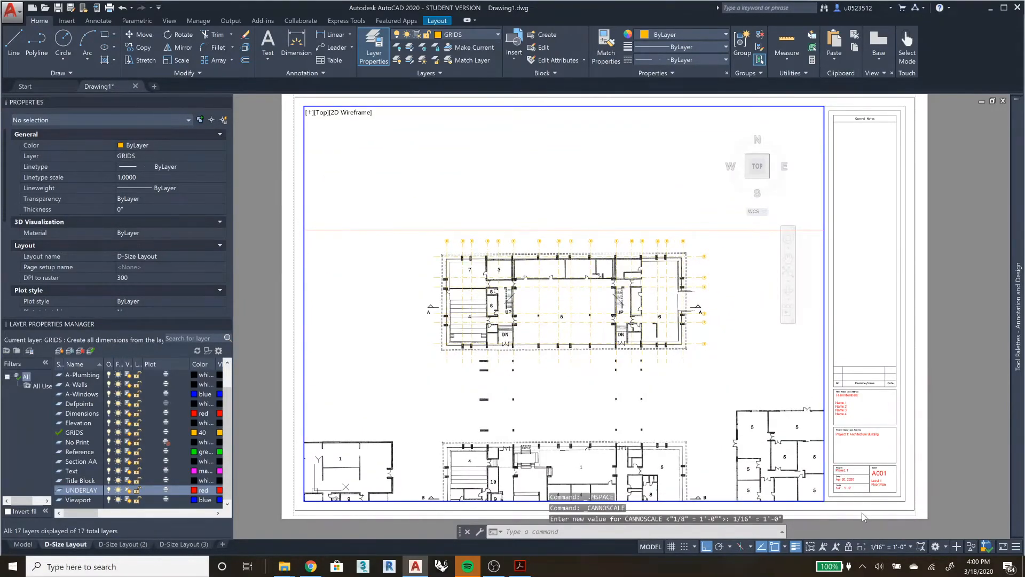
left_click(888, 546)
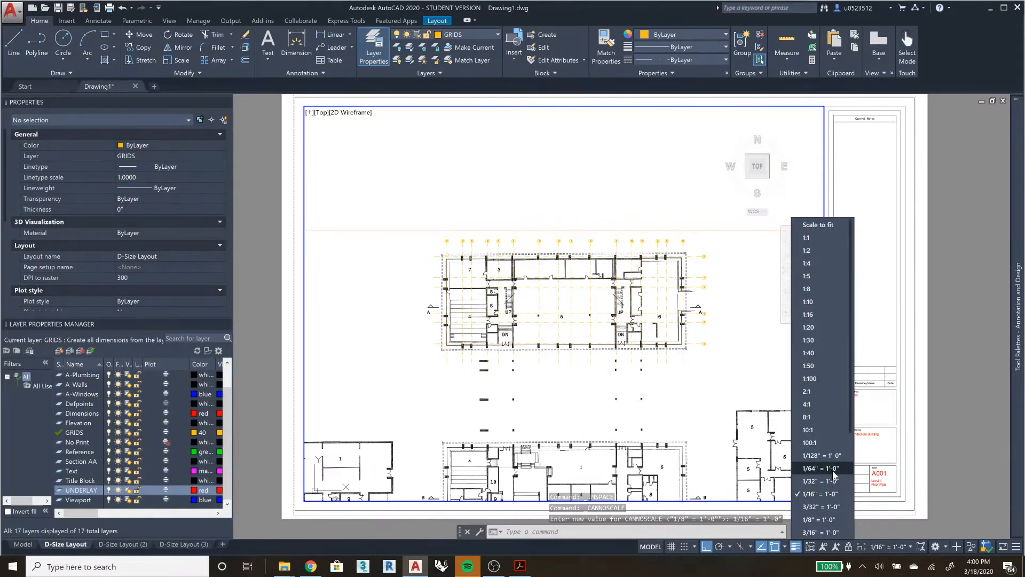
left_click(827, 530)
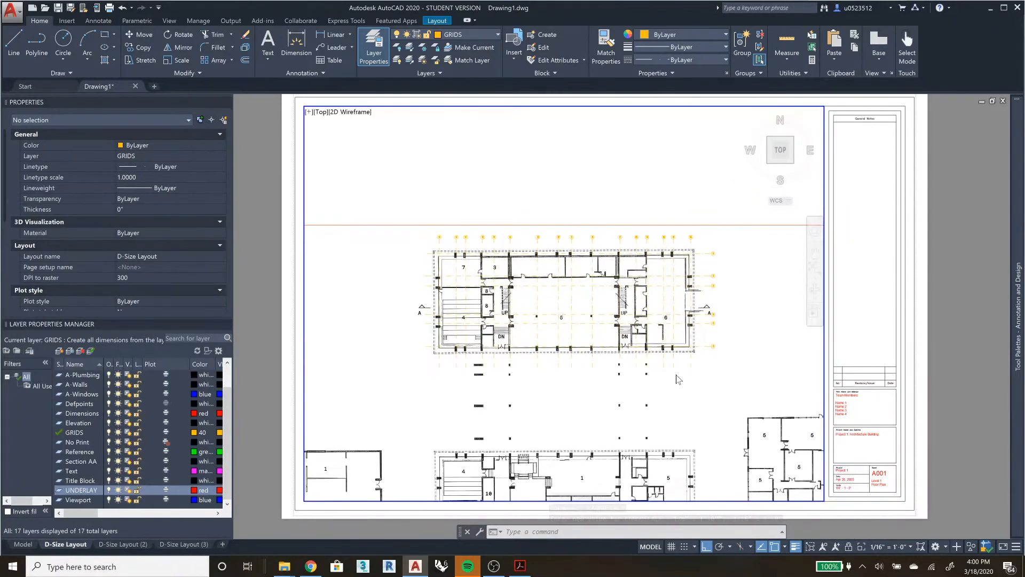
left_click(889, 547)
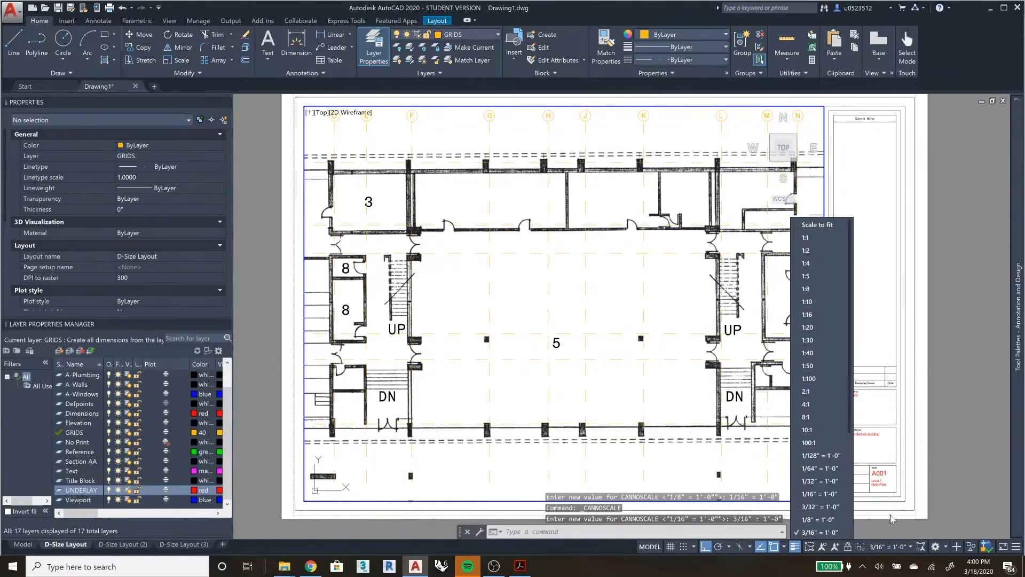
left_click(830, 507)
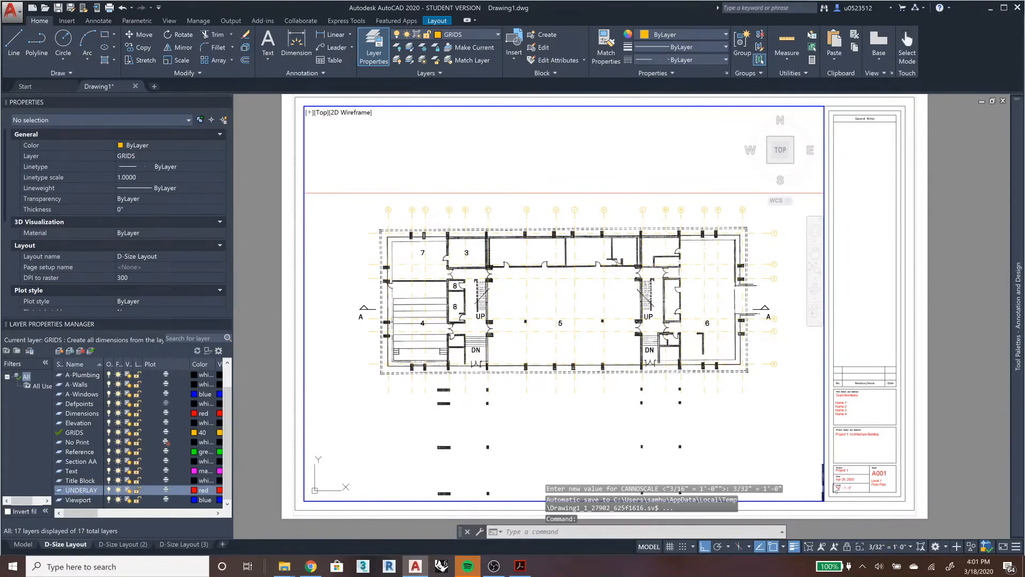
Set the viewport scale to 1/8" = 1'-0", shift the Level 1 plan slightly within the viewport, and lock the view.
left_click(884, 548)
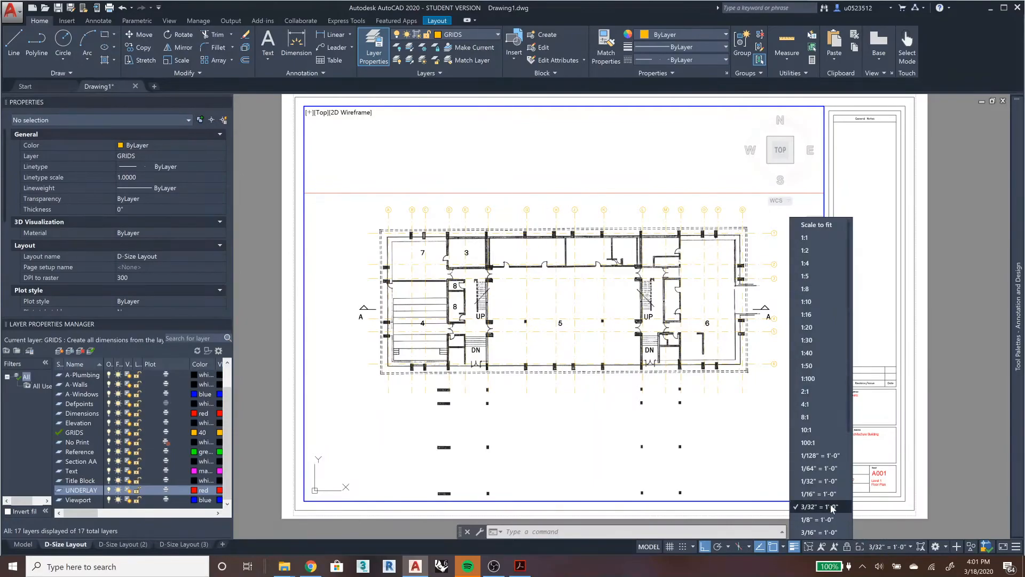
left_click(811, 519)
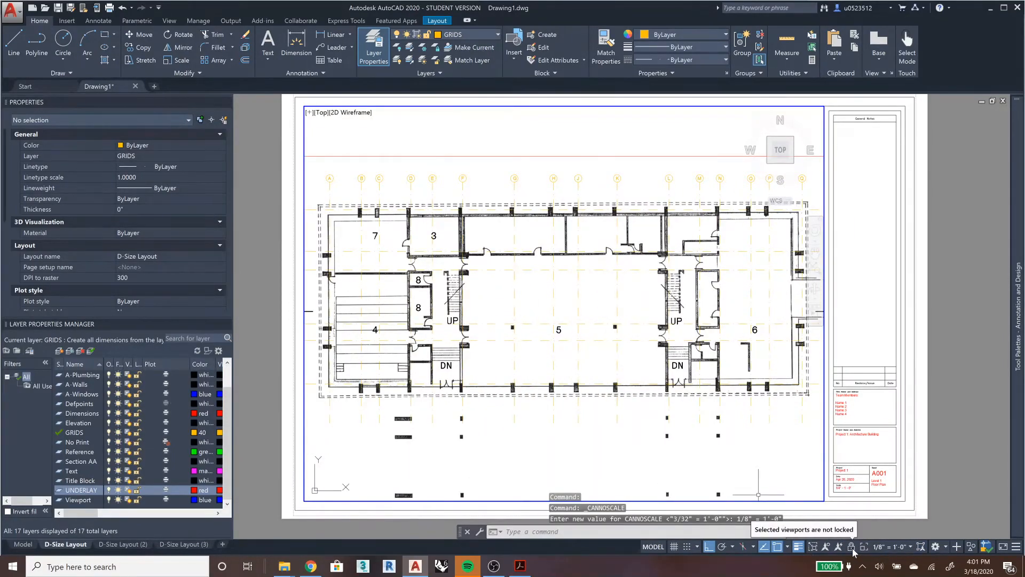
middle_click_drag(623, 346, 615, 344)
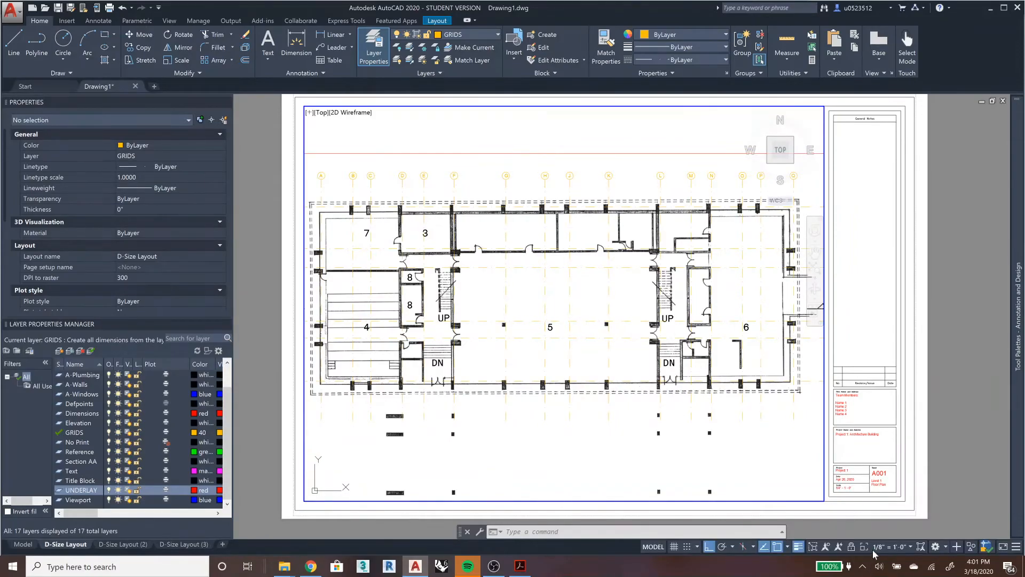
left_click(852, 552)
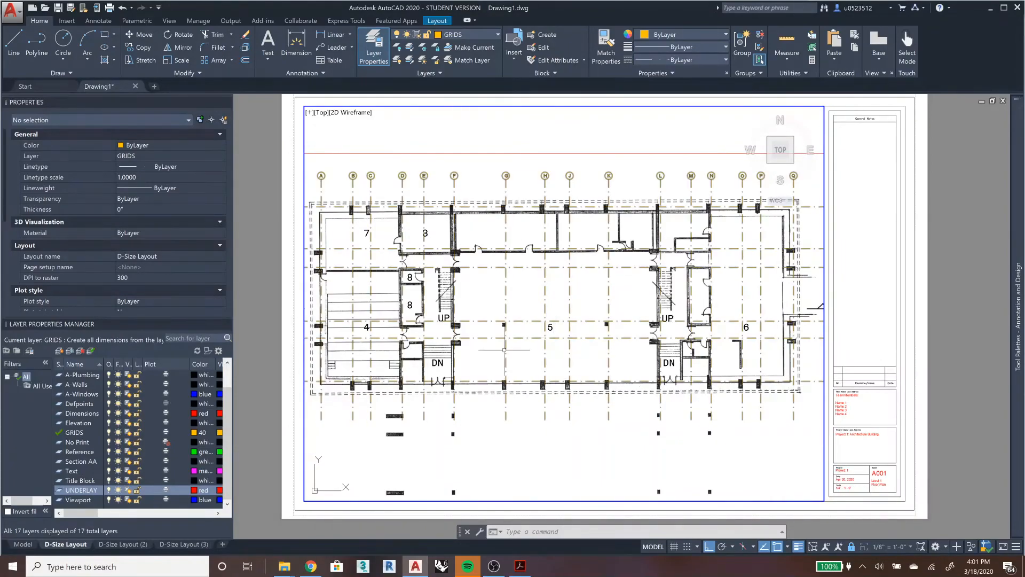
Switch to the D-Size Layout (3) sheet and bring its whole viewport and title block into view.
left_click(123, 544)
left_click(197, 544)
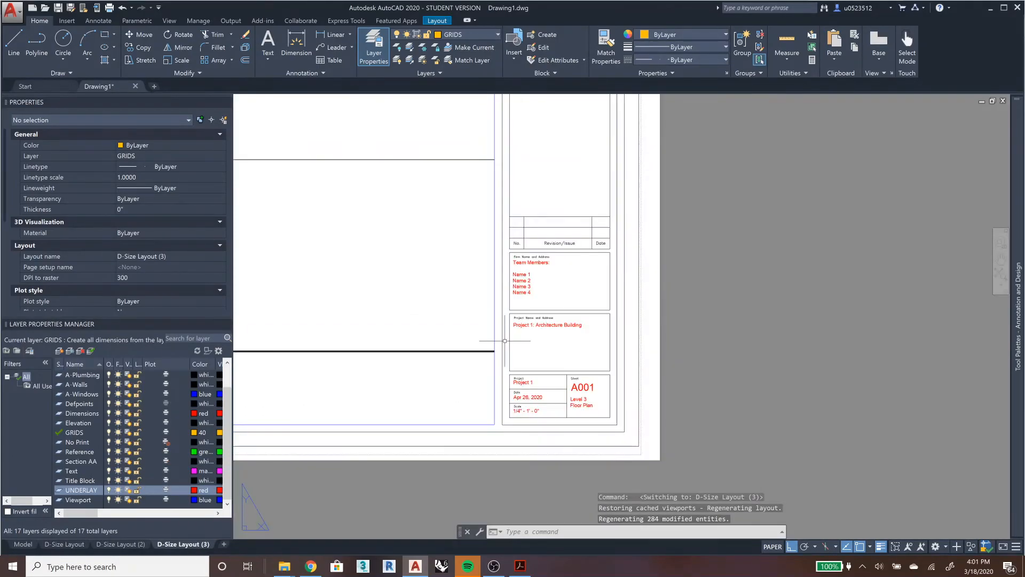
middle_click_drag(540, 281, 798, 372)
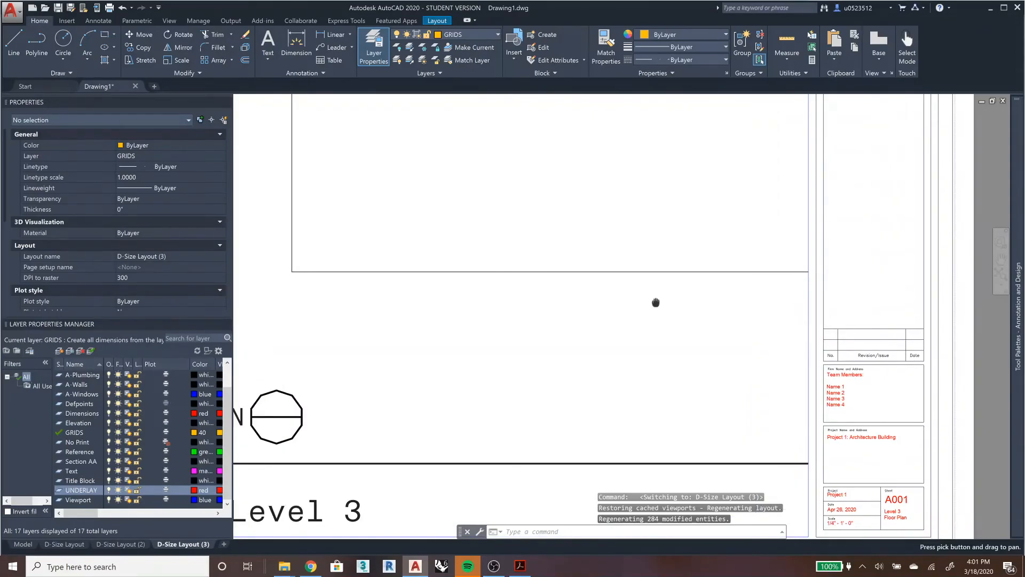
scroll(854, 398, "down", 2)
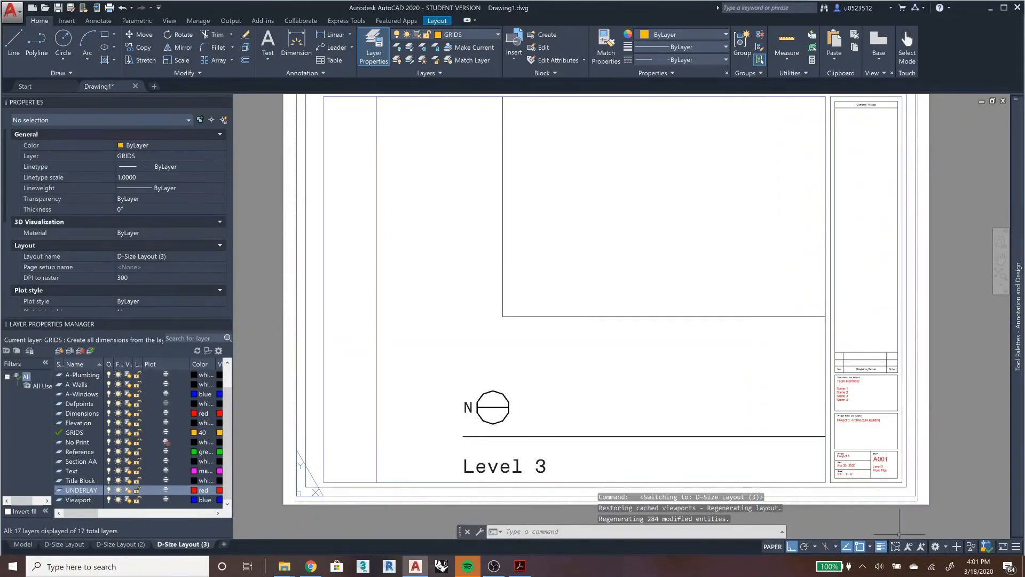
Change the scale text in the Level 3 sheet's title block to 1/8" - 1' - 0".
left_click(847, 473)
scroll(849, 474, "up", 3)
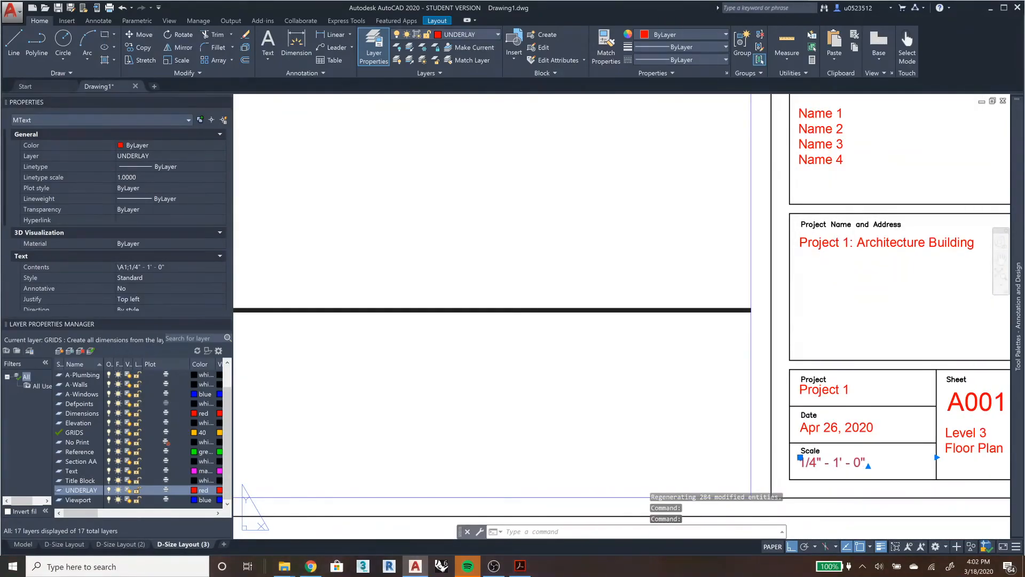
double_click(809, 462)
type("8")
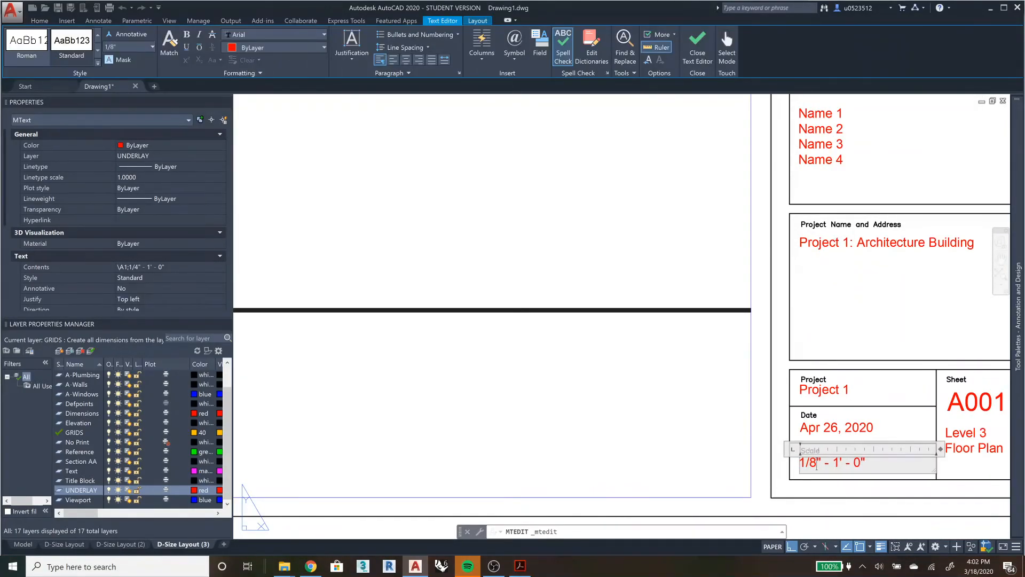
left_click(778, 320)
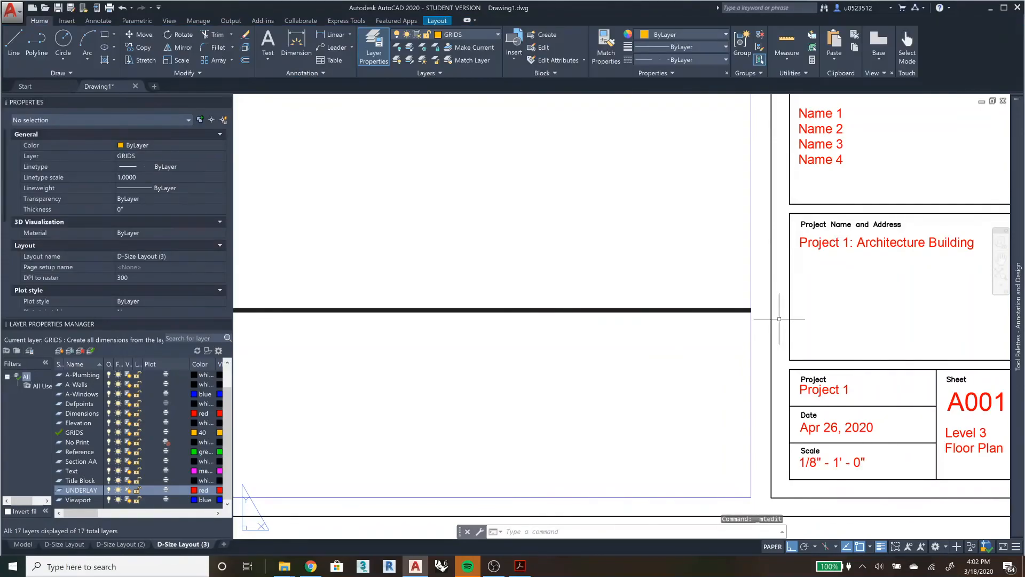
scroll(779, 319, "down", 3)
left_click(737, 387)
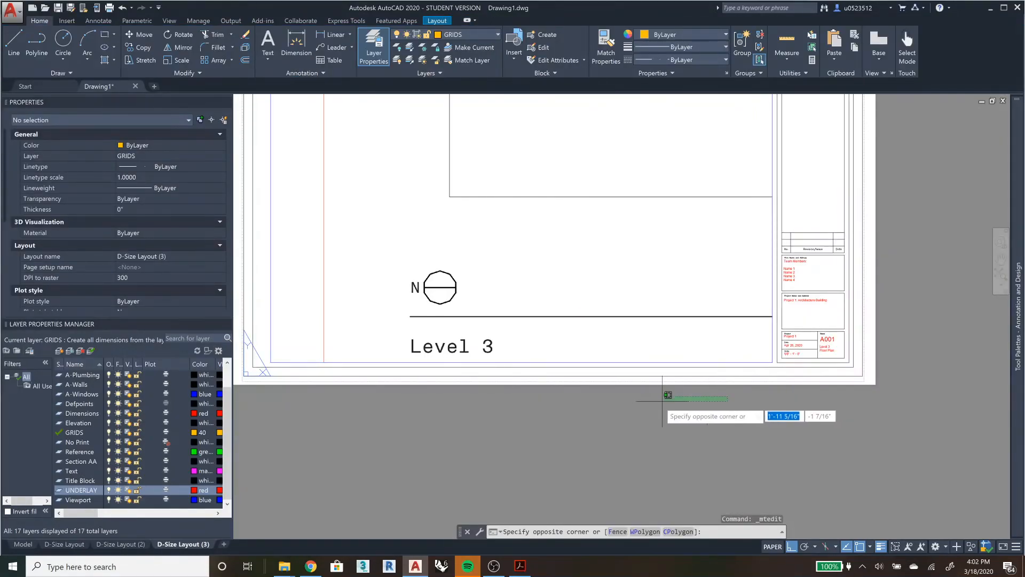
left_click(662, 400)
Review the Level 3 sheet as a whole and return to the floor plans in model space.
middle_click_drag(619, 400, 673, 475)
middle_click_drag(627, 256, 616, 316)
scroll(589, 316, "down", 2)
scroll(589, 316, "up", 2)
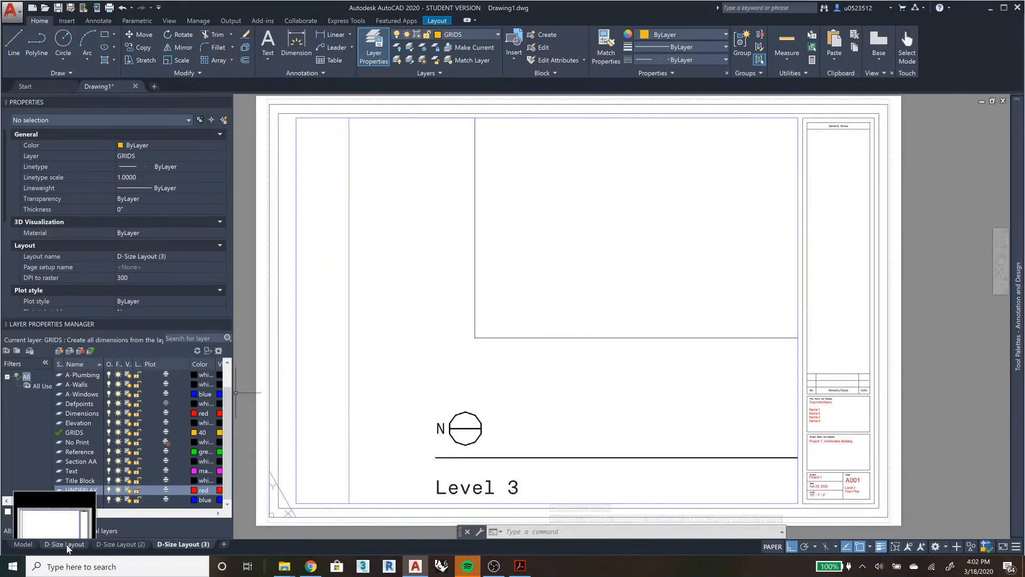
left_click(23, 544)
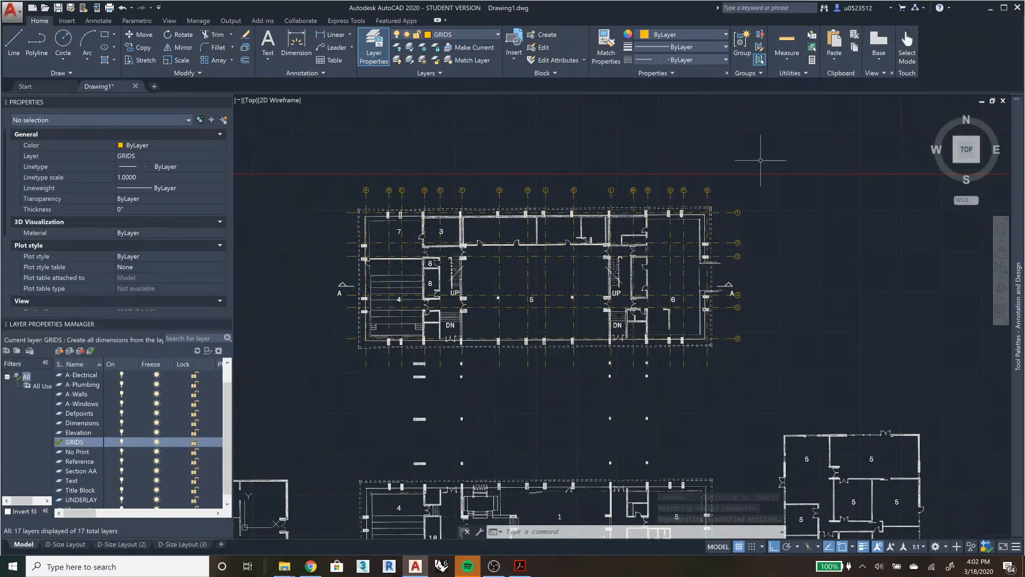
left_click(494, 566)
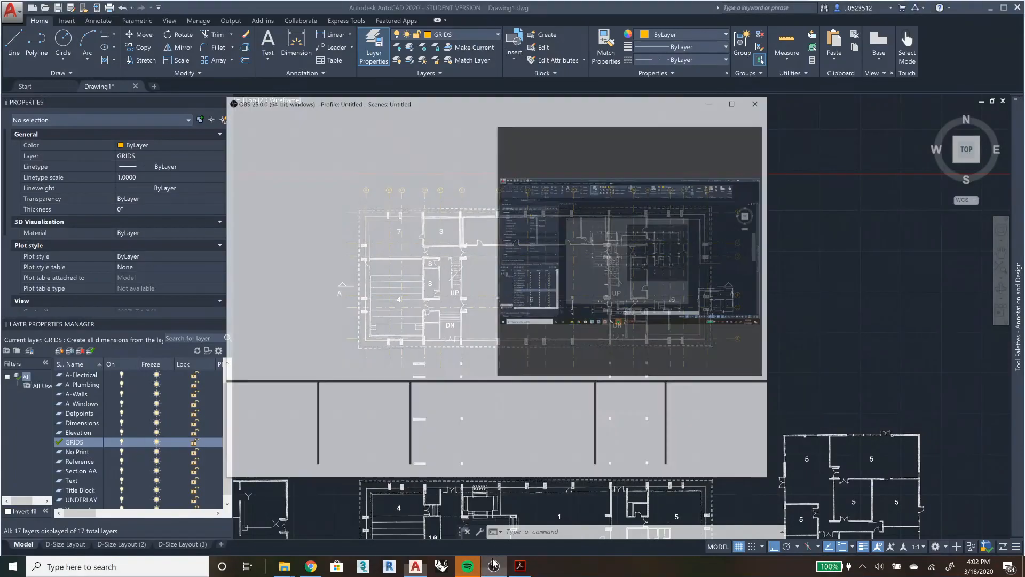